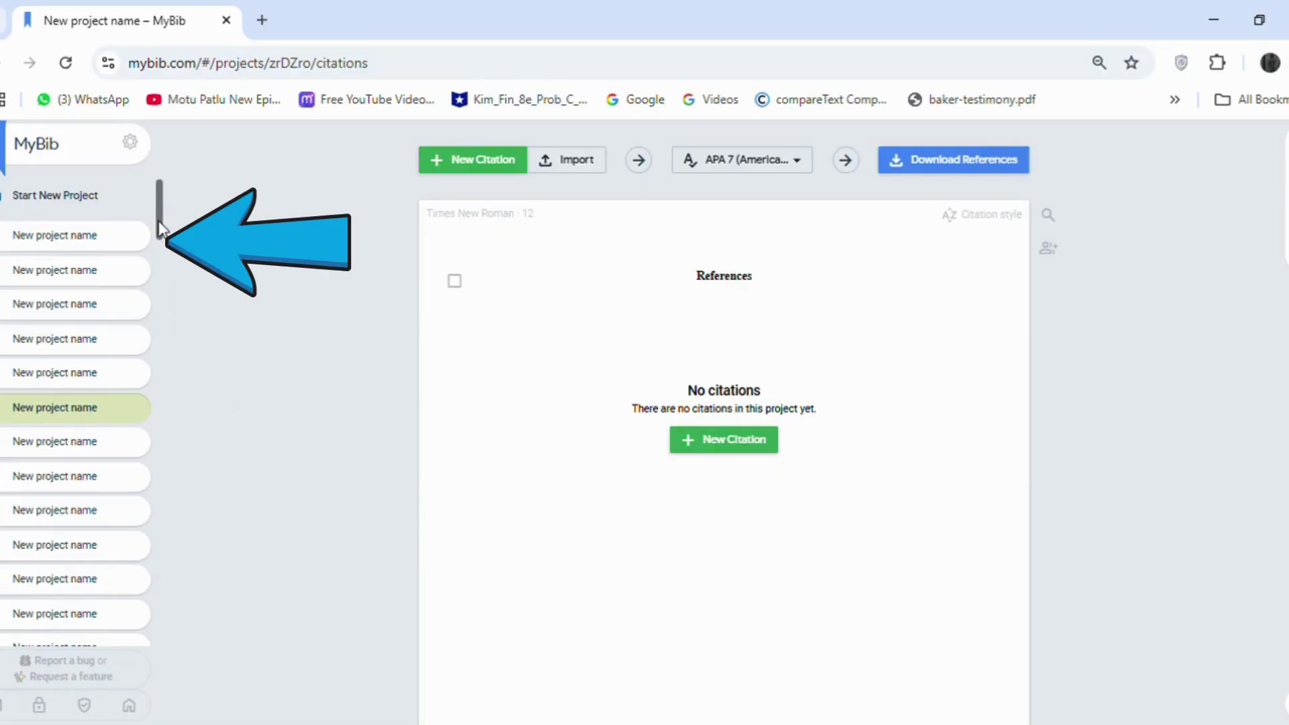
- Scroll the empty APA 7 project's References page in MyBib
{"action": "left_click_drag", "start_coordinate": [159, 231], "coordinate": [173, 209]}
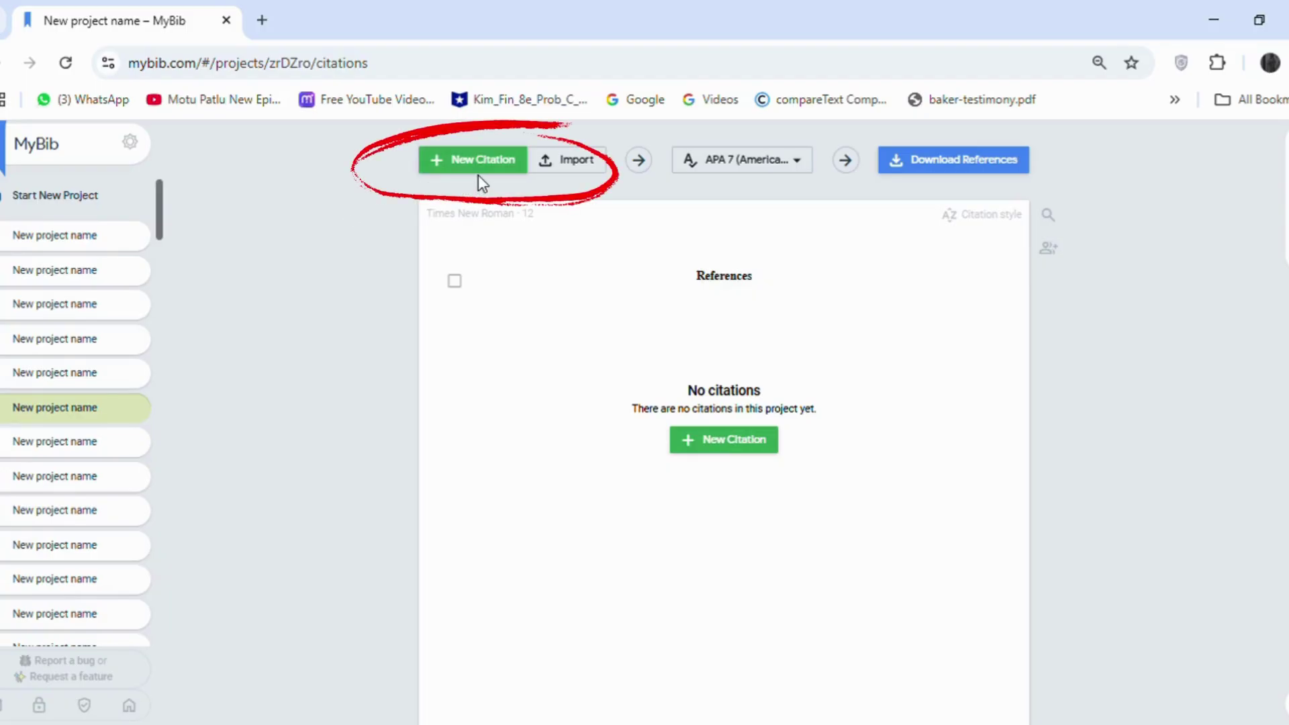
- Start a new citation and preview the Book, Journal and Video source types
{"action": "left_click", "coordinate": [493, 159]}
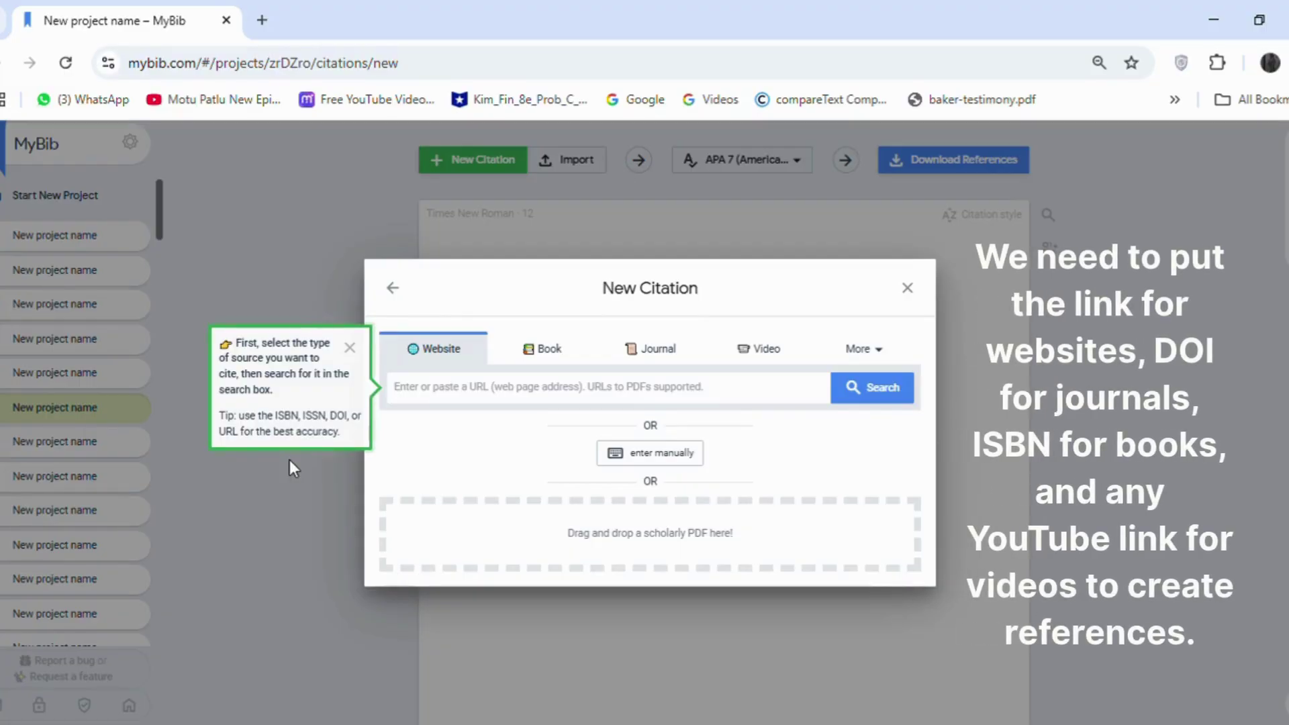
{"action": "left_click", "coordinate": [551, 364]}
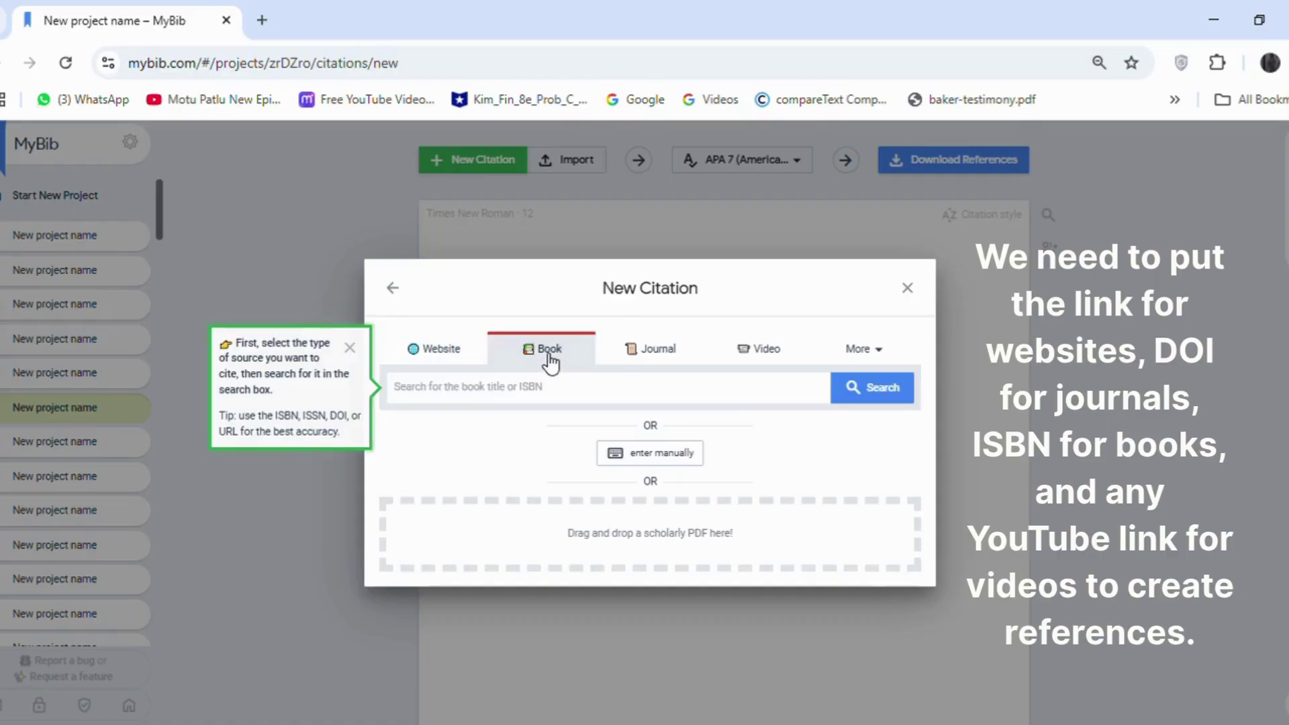
{"action": "left_click", "coordinate": [667, 356]}
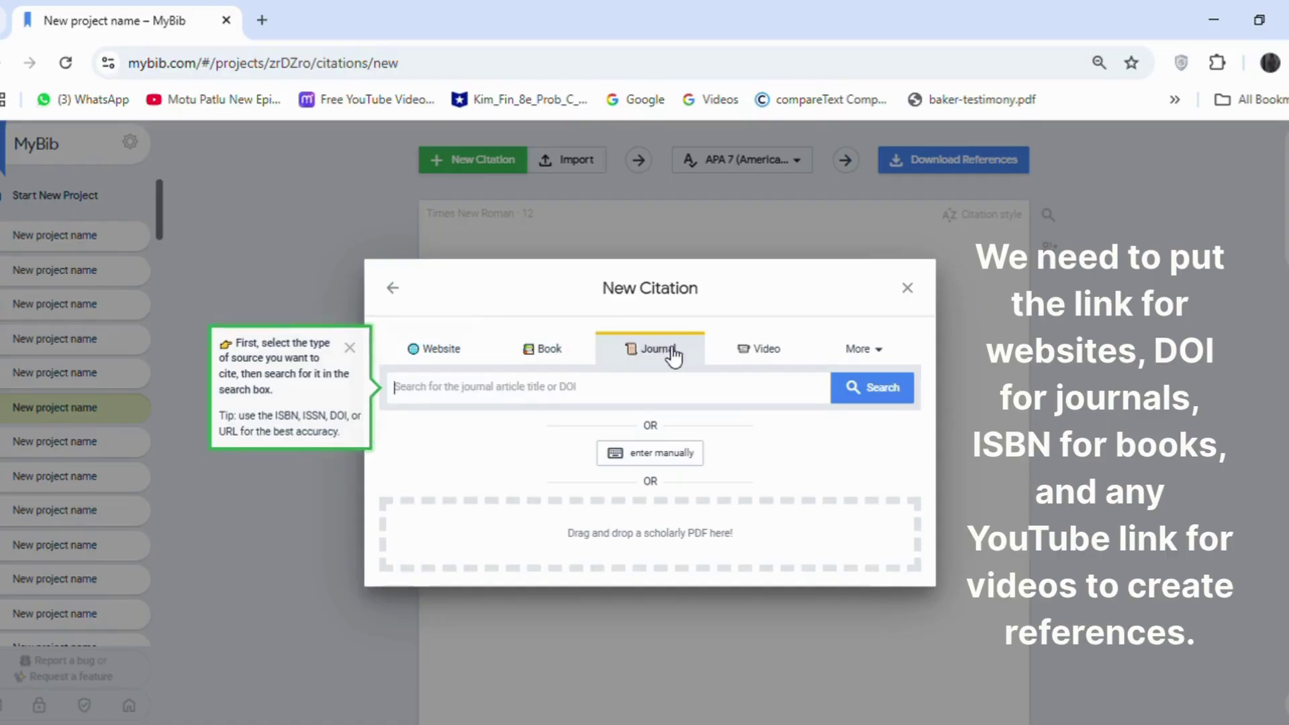
{"action": "left_click", "coordinate": [760, 357]}
- Close the new-citation window and preview the Chicago author-date, Chicago full note and Harvard styles
{"action": "key", "text": "Escape"}
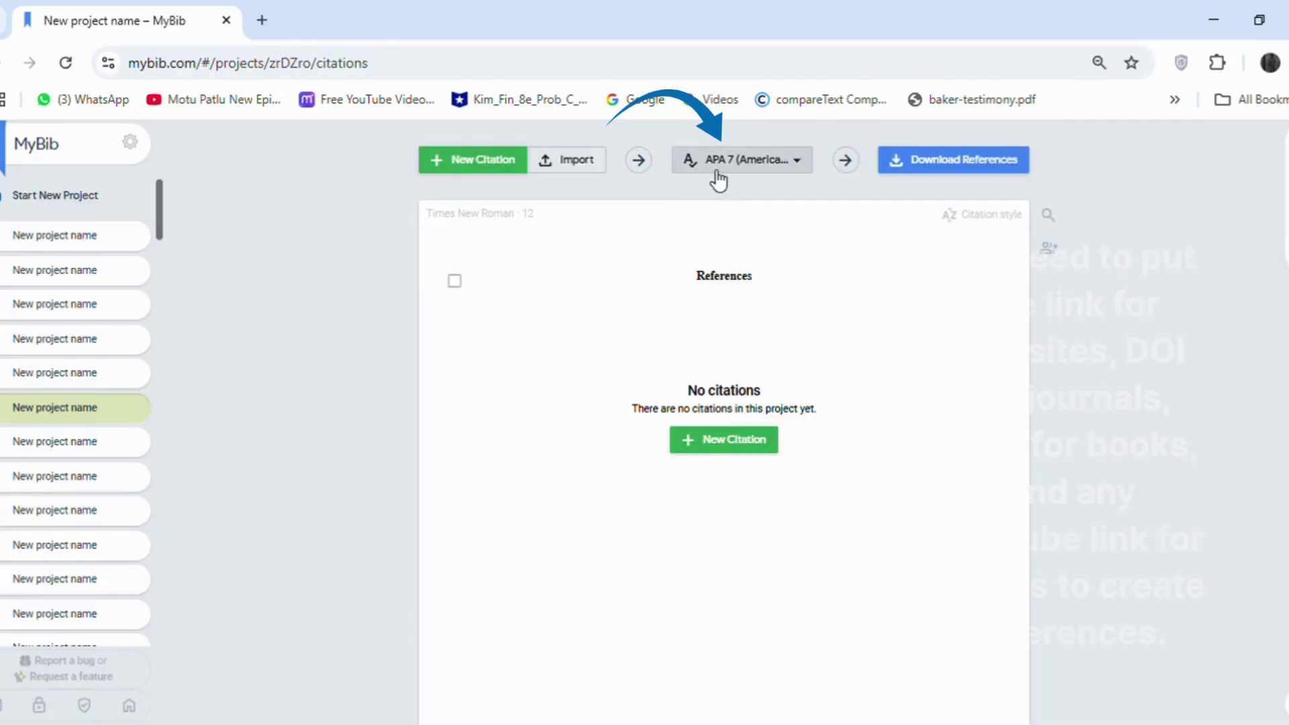
{"action": "left_click", "coordinate": [737, 165]}
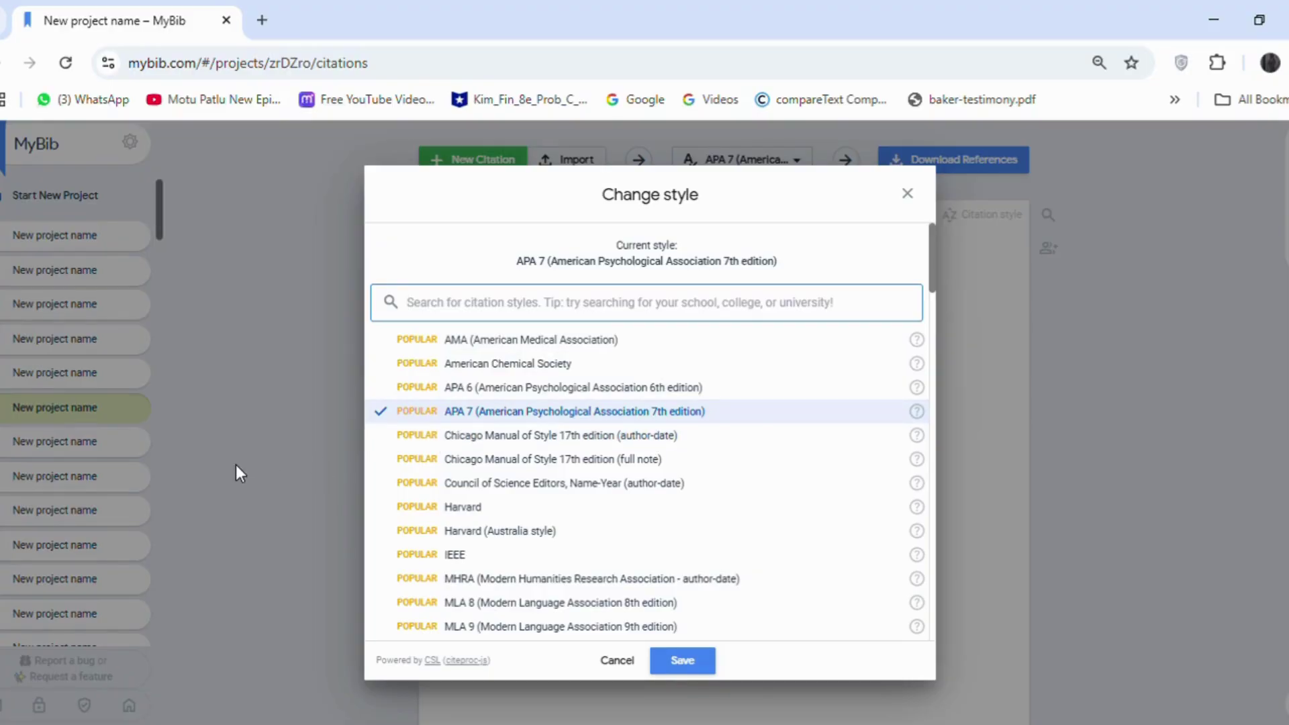
{"action": "left_click", "coordinate": [647, 436]}
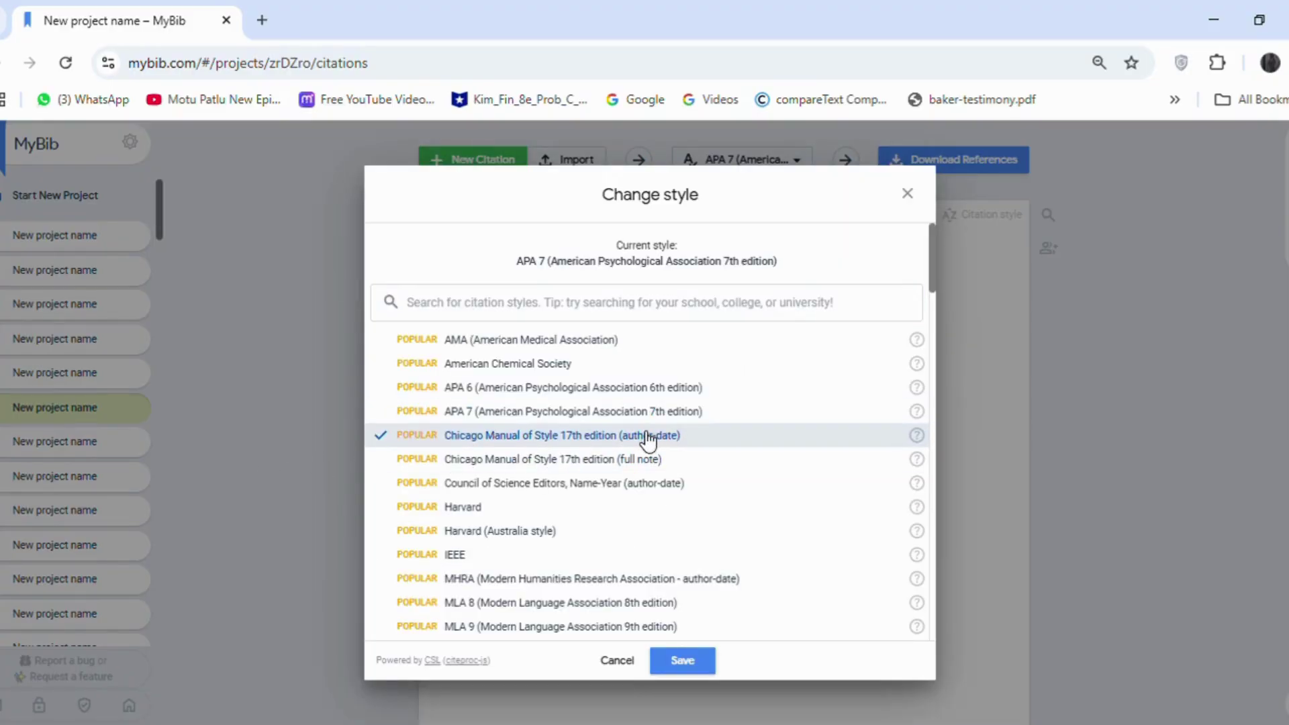
{"action": "scroll", "coordinate": [352, 454], "scroll_direction": "down", "scroll_amount": 1}
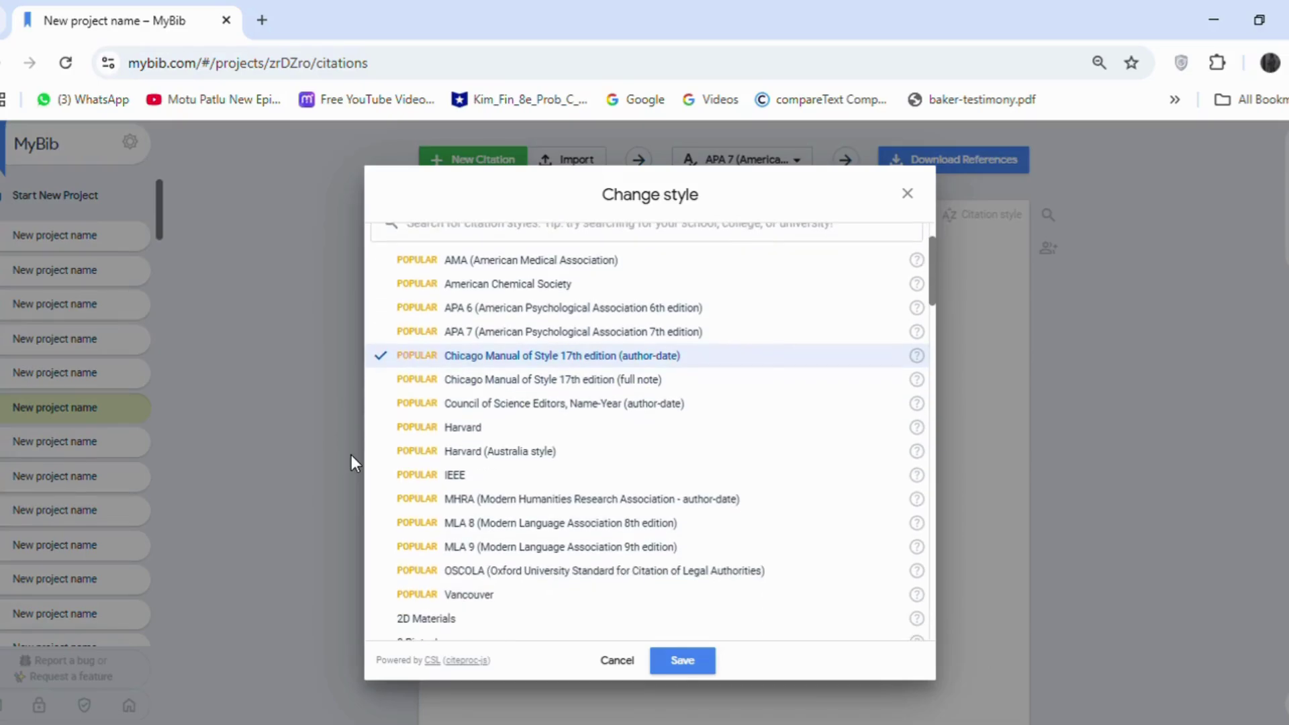
{"action": "left_click", "coordinate": [507, 383]}
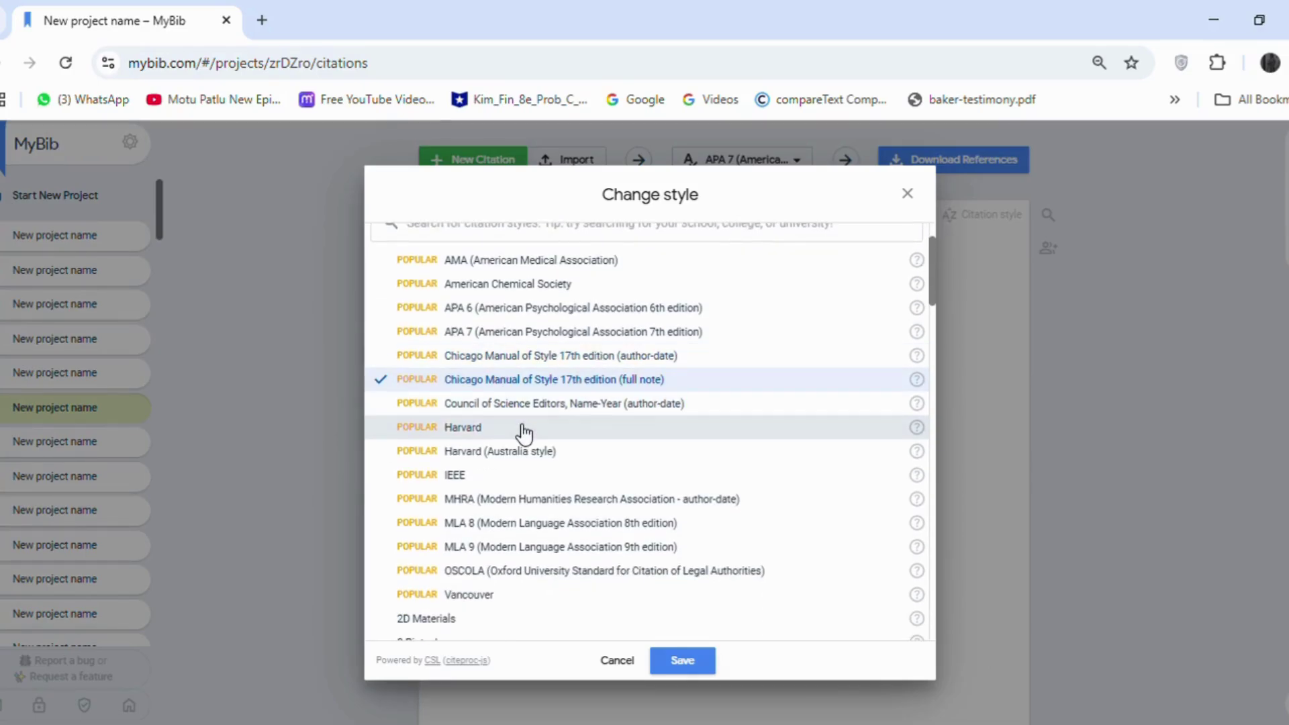
{"action": "left_click", "coordinate": [522, 433]}
- Preview the Harvard (Australia), IEEE and MLA 8 styles, then reselect APA 7
{"action": "left_click", "coordinate": [516, 457]}
{"action": "left_click", "coordinate": [515, 475]}
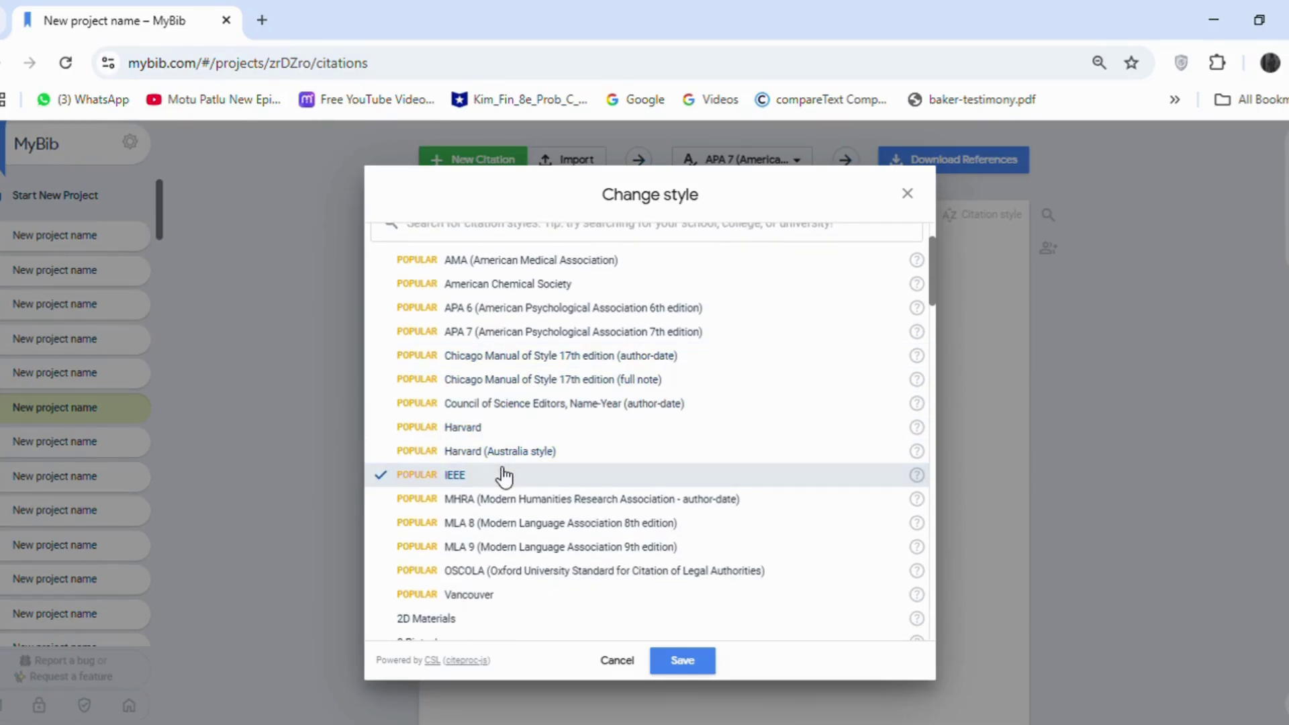
{"action": "left_click", "coordinate": [532, 523]}
{"action": "left_click_drag", "start_coordinate": [933, 274], "coordinate": [935, 343]}
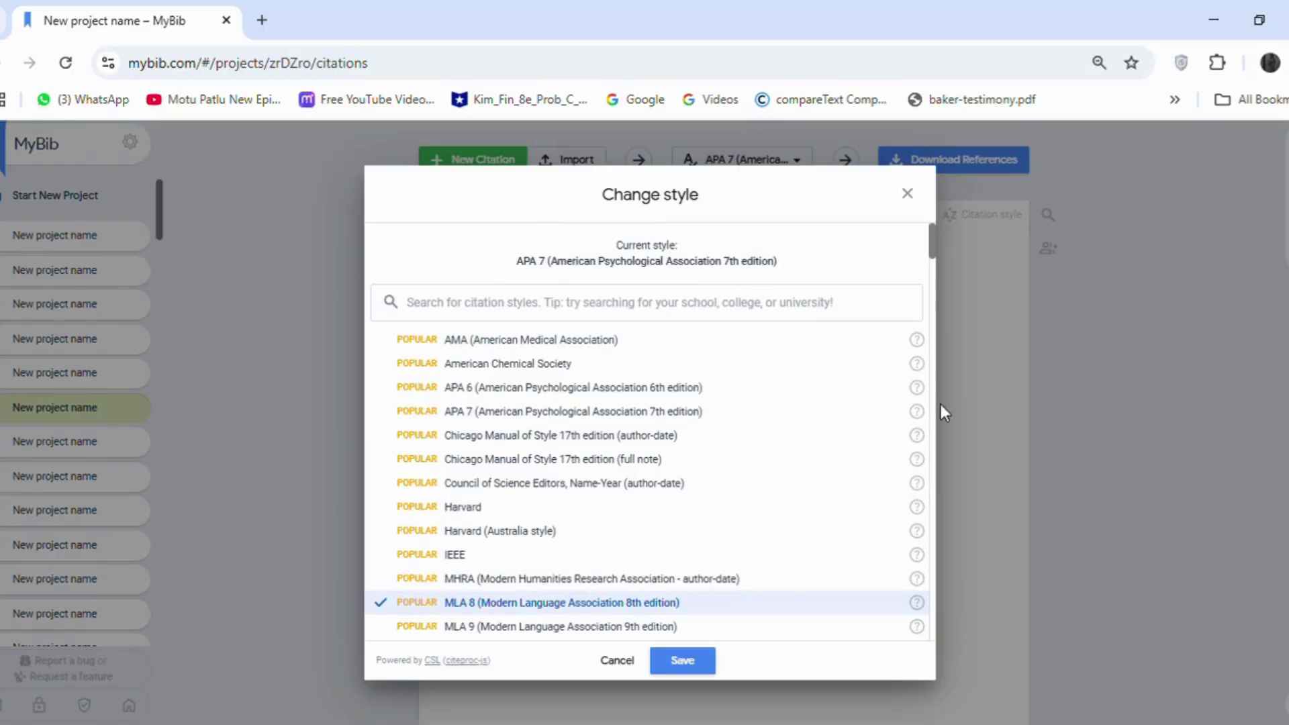
{"action": "left_click_drag", "start_coordinate": [937, 258], "coordinate": [935, 243]}
{"action": "left_click", "coordinate": [621, 424]}
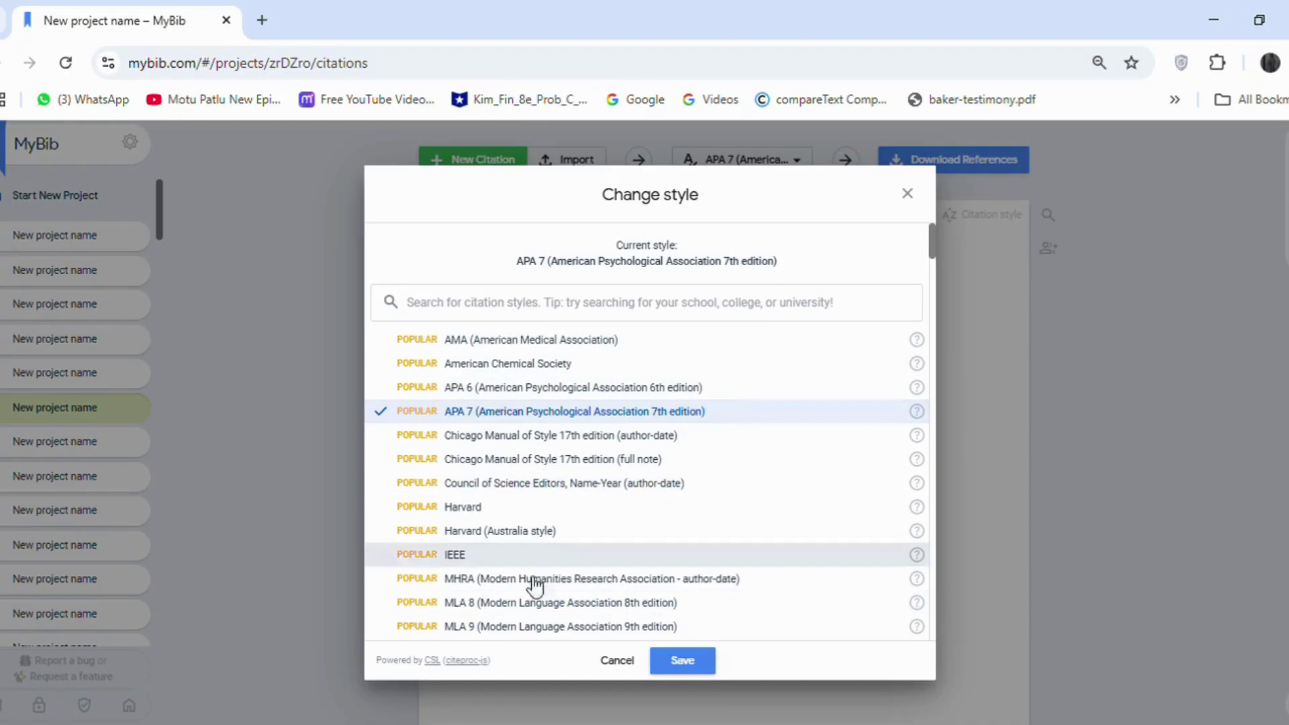
- Save APA 7 as the project style and copy the PMC article's web address
{"action": "left_click", "coordinate": [692, 663]}
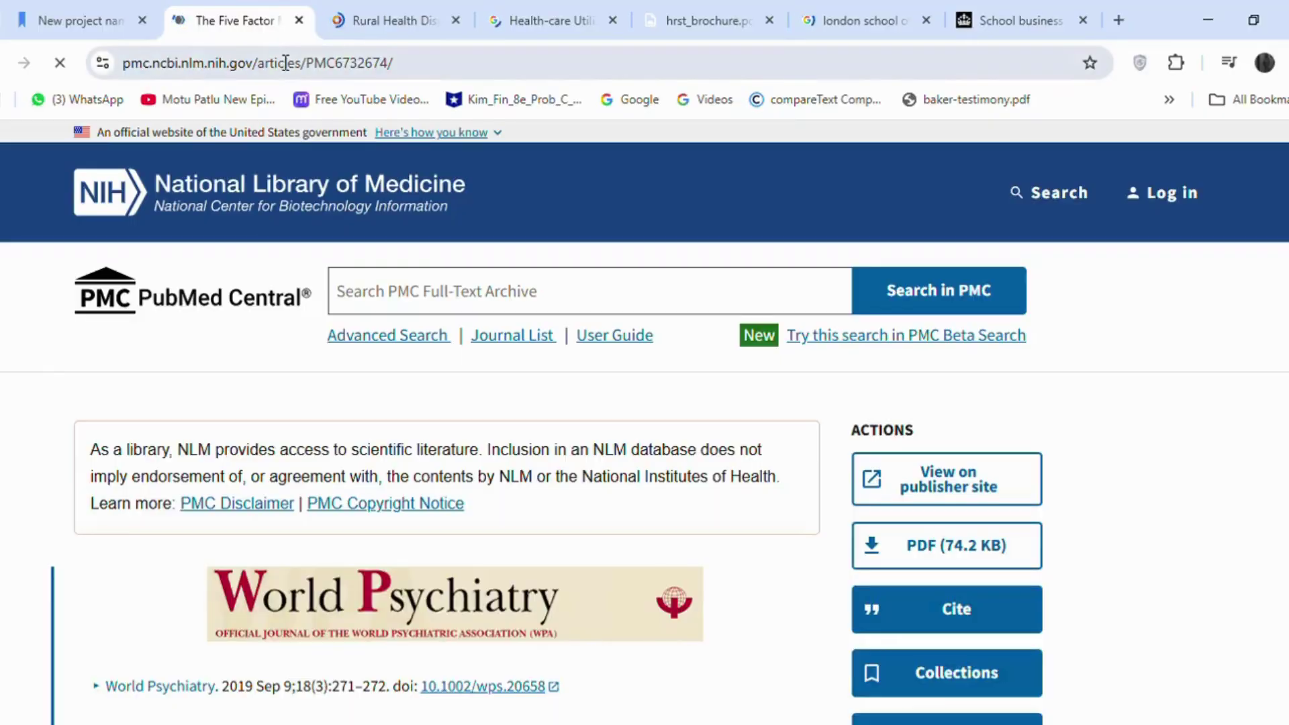
{"action": "left_click", "coordinate": [286, 62]}
{"action": "key", "text": "ctrl+c"}
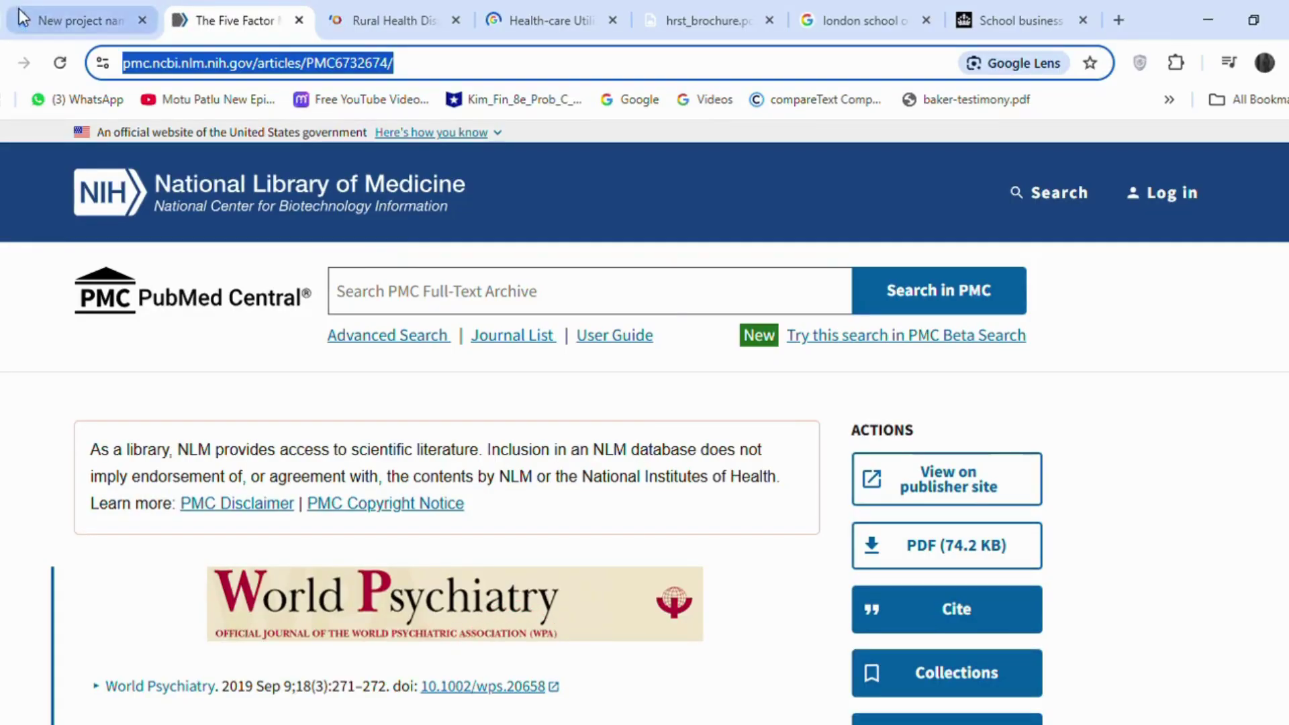
{"action": "left_click", "coordinate": [80, 20]}
- Cite the 2019 World Psychiatry five factor model article as a journal article from its PMC address
{"action": "left_click", "coordinate": [419, 161]}
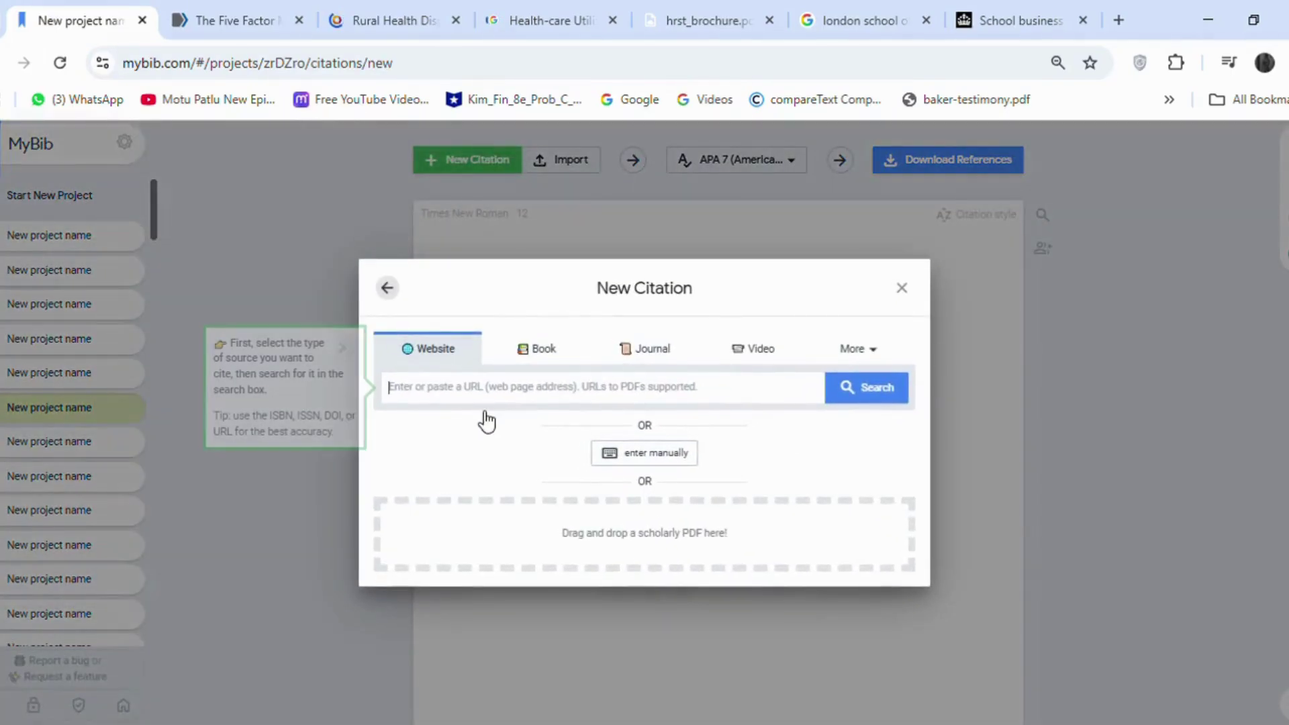
{"action": "left_click", "coordinate": [649, 351]}
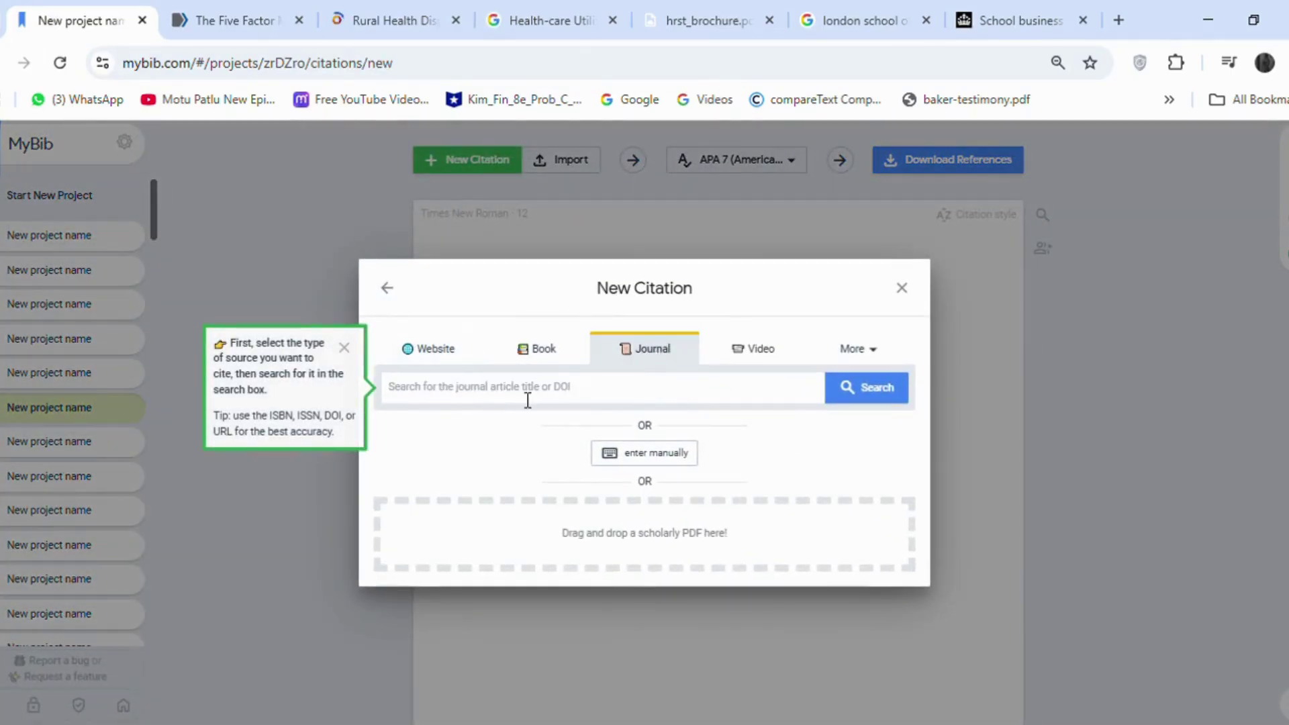
{"action": "key", "text": "ctrl+v"}
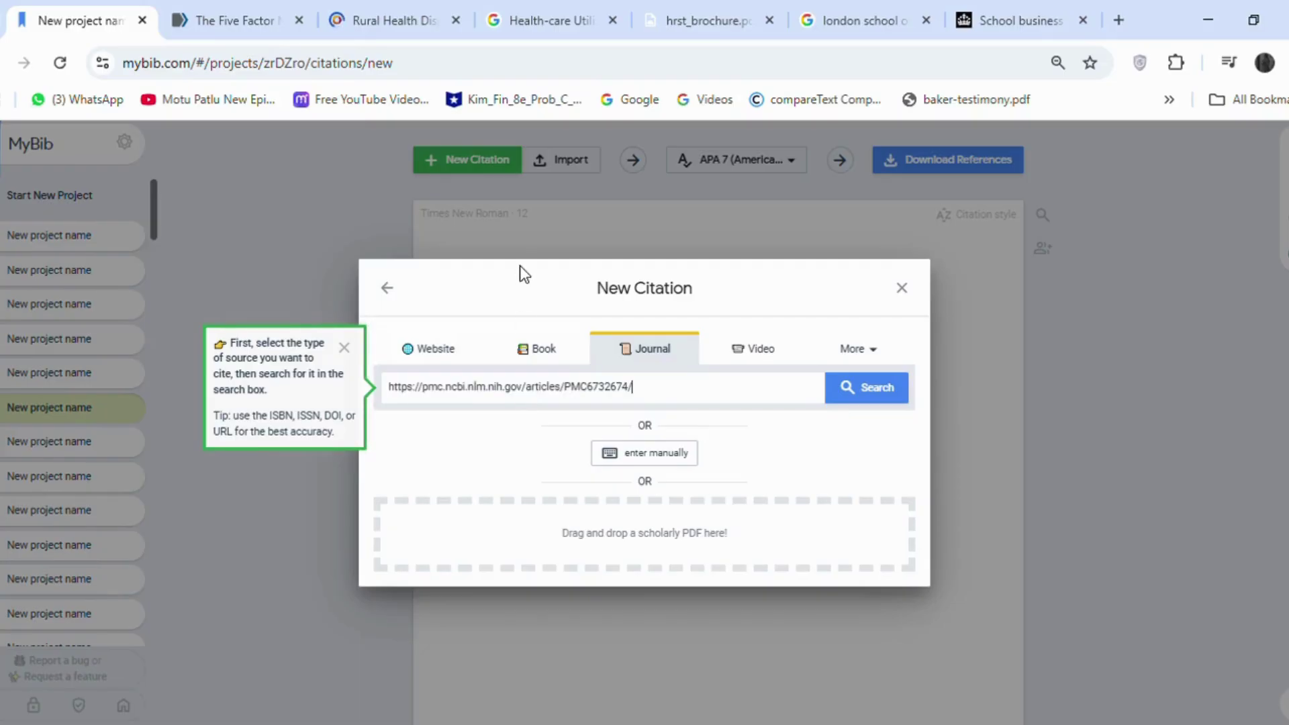
{"action": "left_click", "coordinate": [839, 395]}
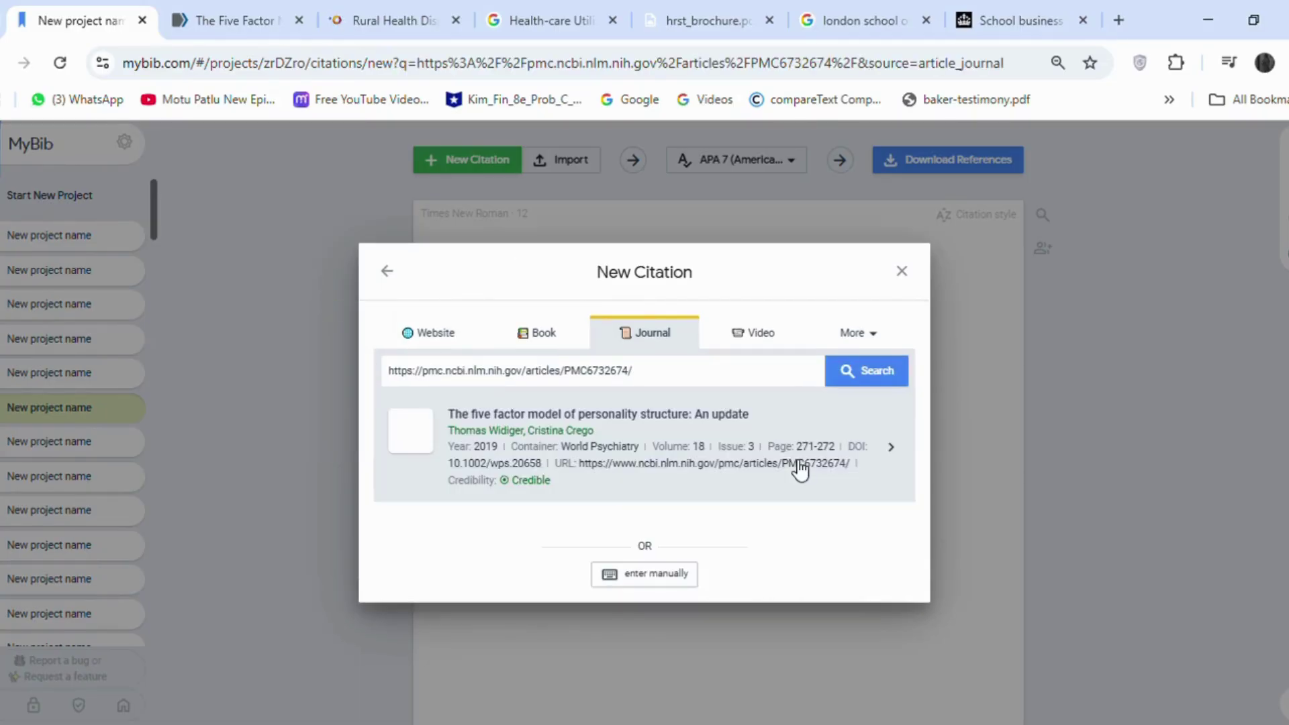
{"action": "left_click", "coordinate": [643, 441]}
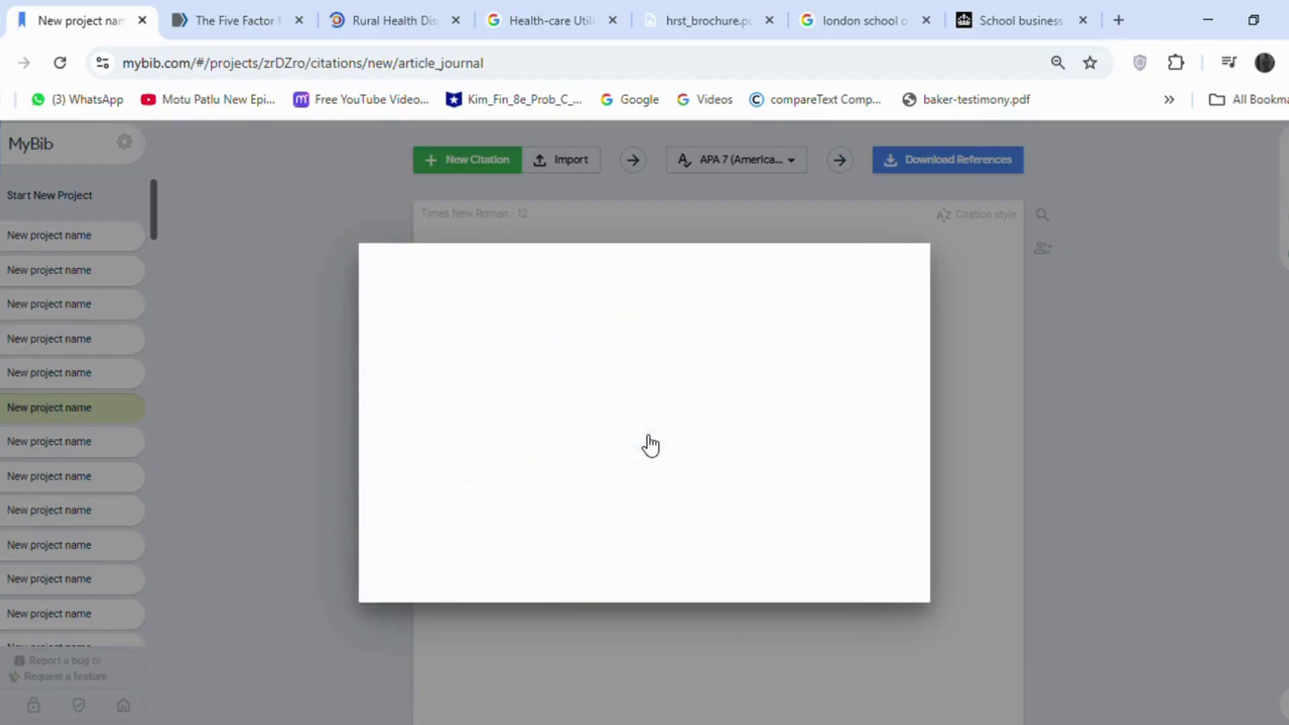
{"action": "left_click", "coordinate": [394, 196]}
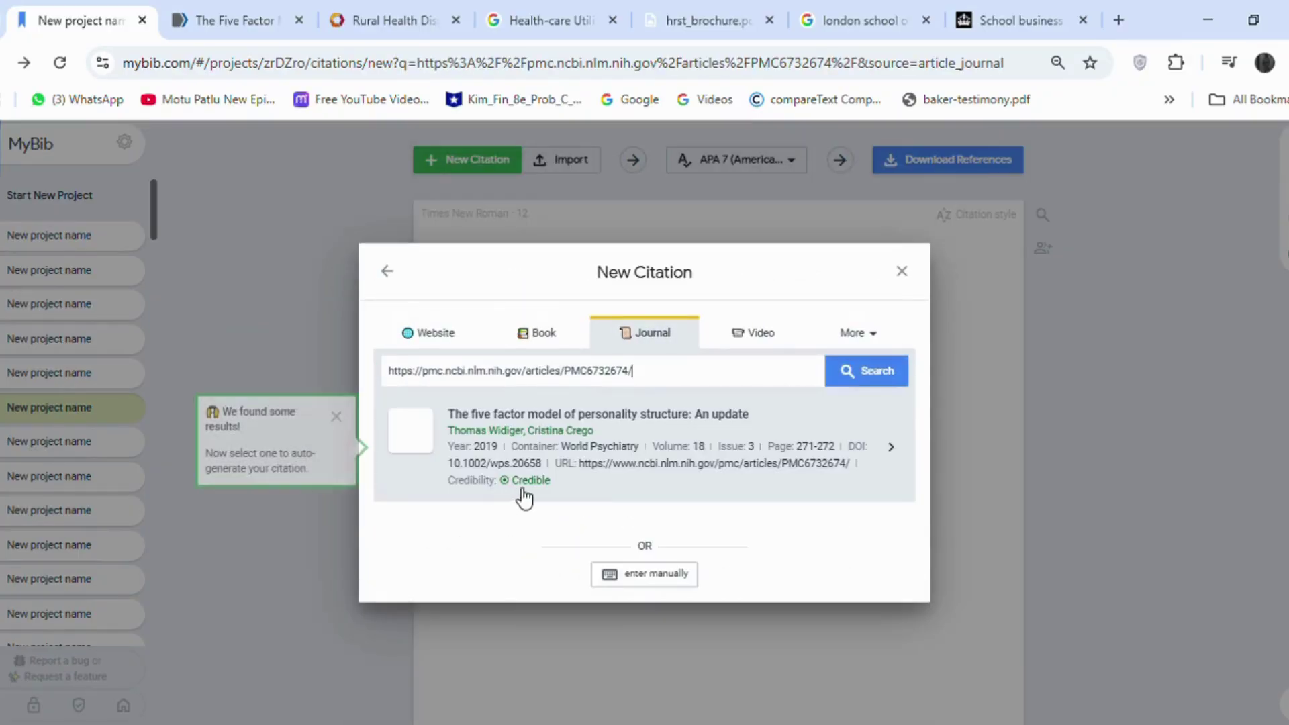
{"action": "mouse_move", "coordinate": [528, 497]}
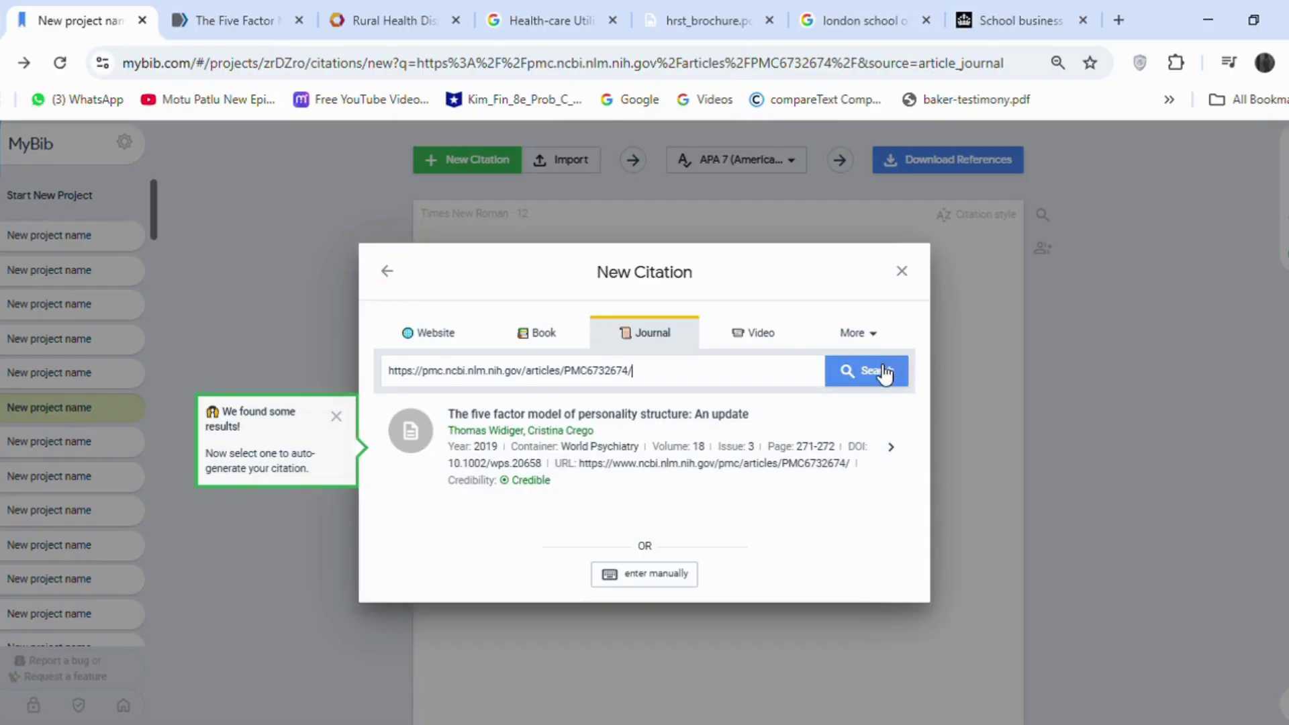
{"action": "left_click", "coordinate": [651, 468]}
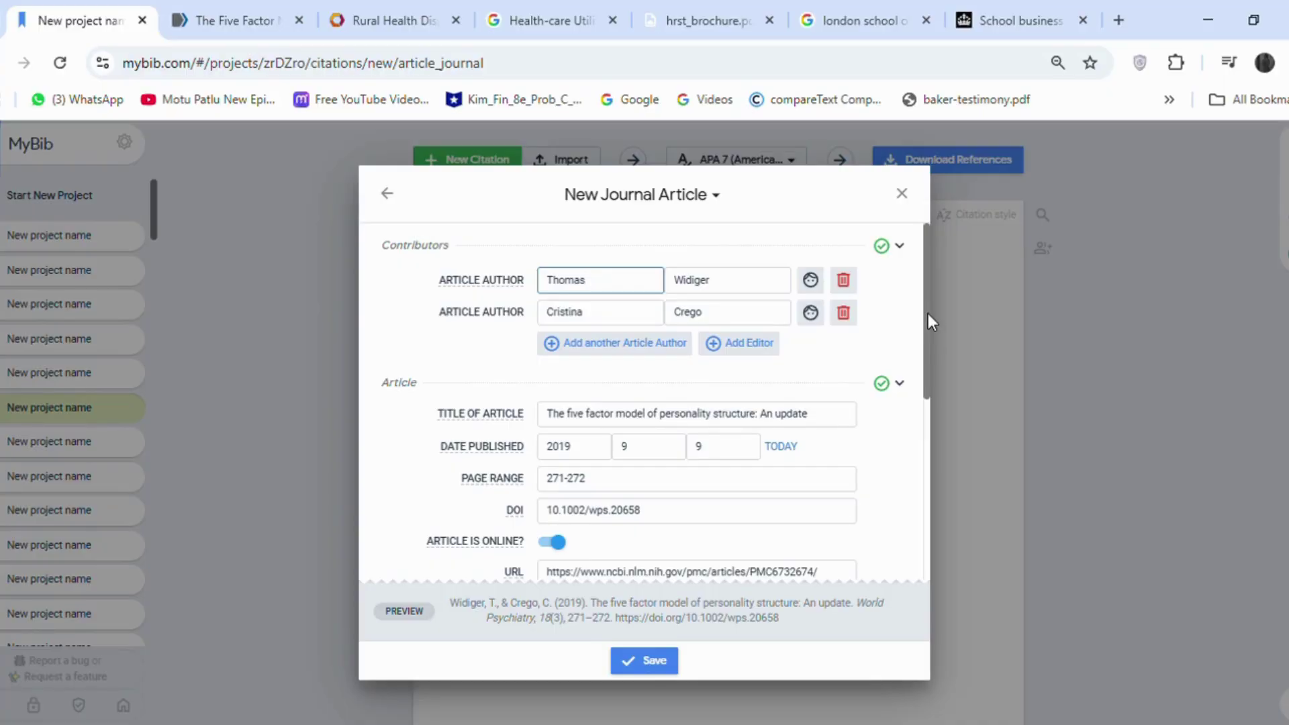
{"action": "left_click_drag", "start_coordinate": [924, 299], "coordinate": [927, 487]}
{"action": "left_click", "coordinate": [651, 660]}
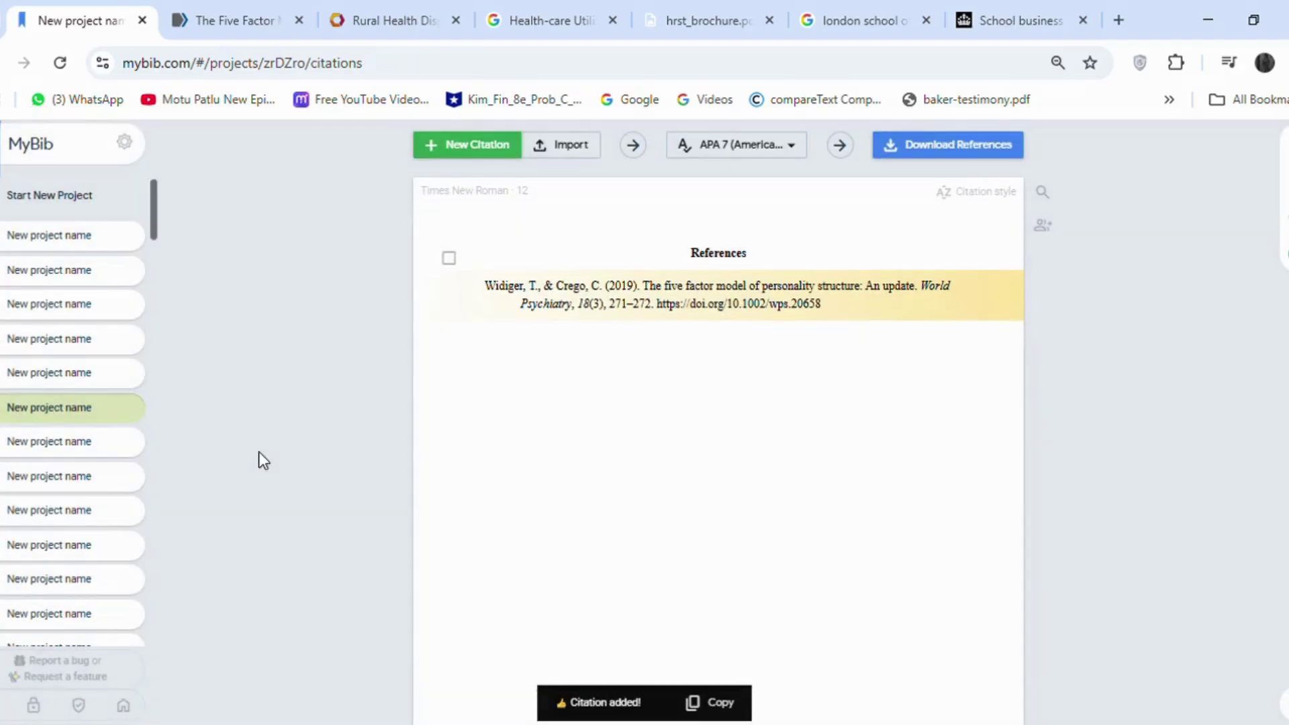
- Look up the Rural Health page by URL and prefill the website form from the Rural Health Disparities result
{"action": "left_click", "coordinate": [473, 152]}
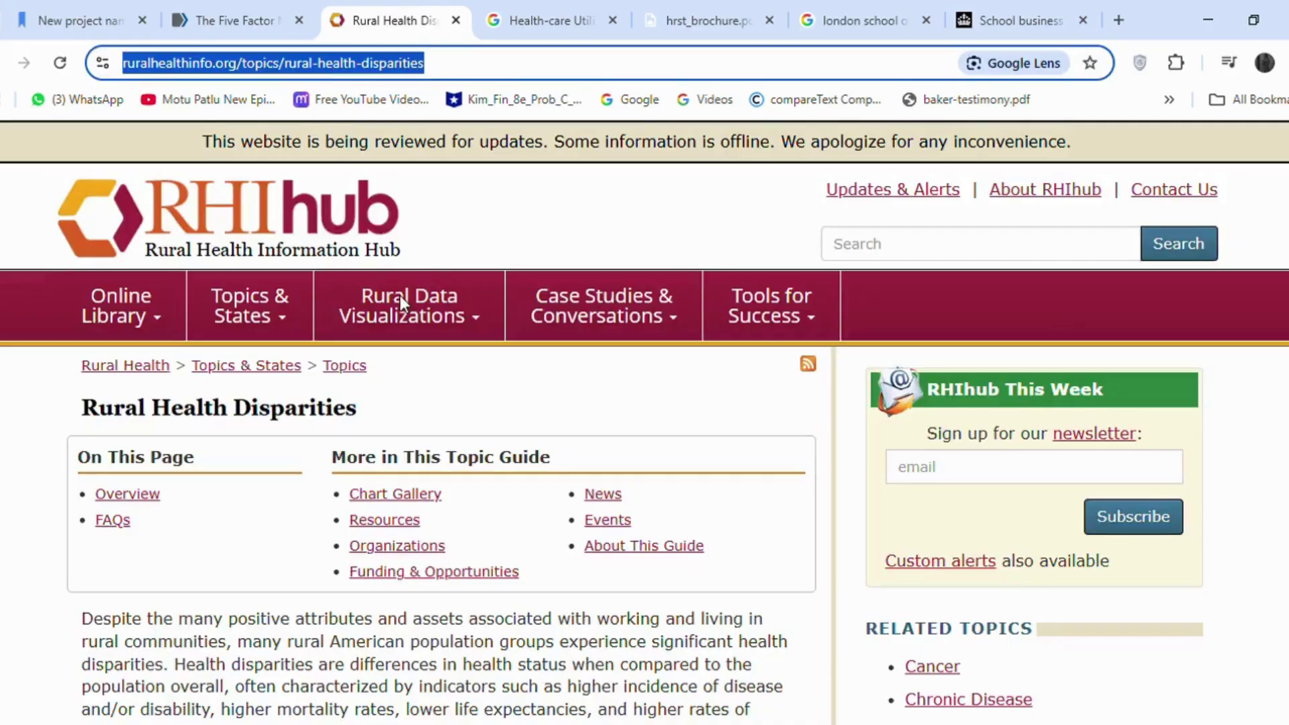
{"action": "left_click", "coordinate": [106, 13]}
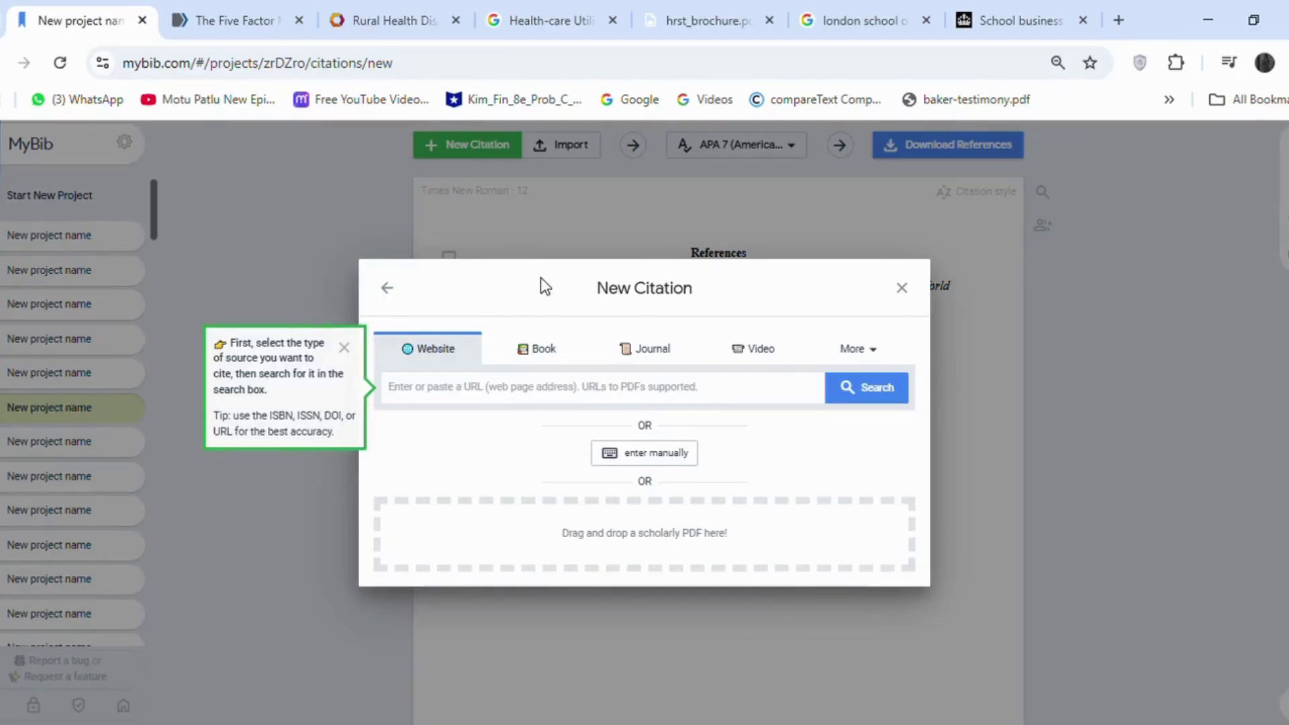
{"action": "type", "text": "https://www.ruralhealthinfo.org/topics/rural-health-disparities"}
{"action": "left_click", "coordinate": [878, 387]}
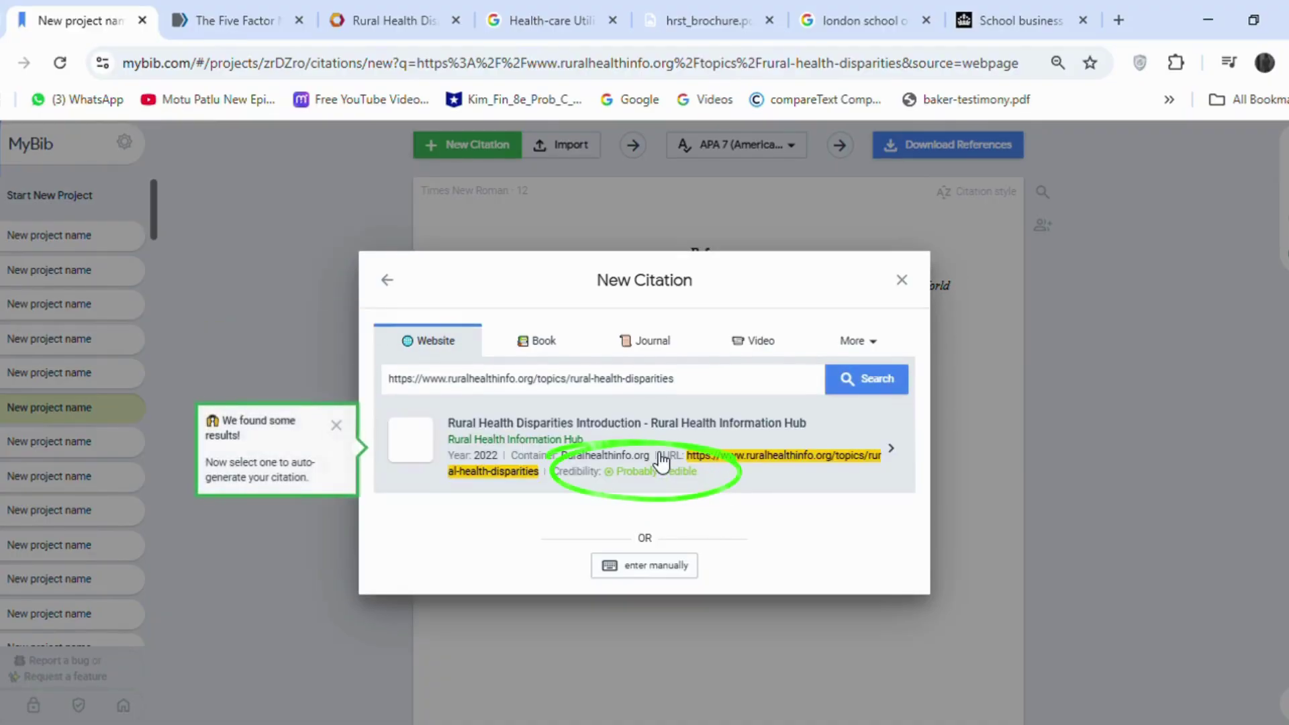
{"action": "left_click", "coordinate": [662, 462]}
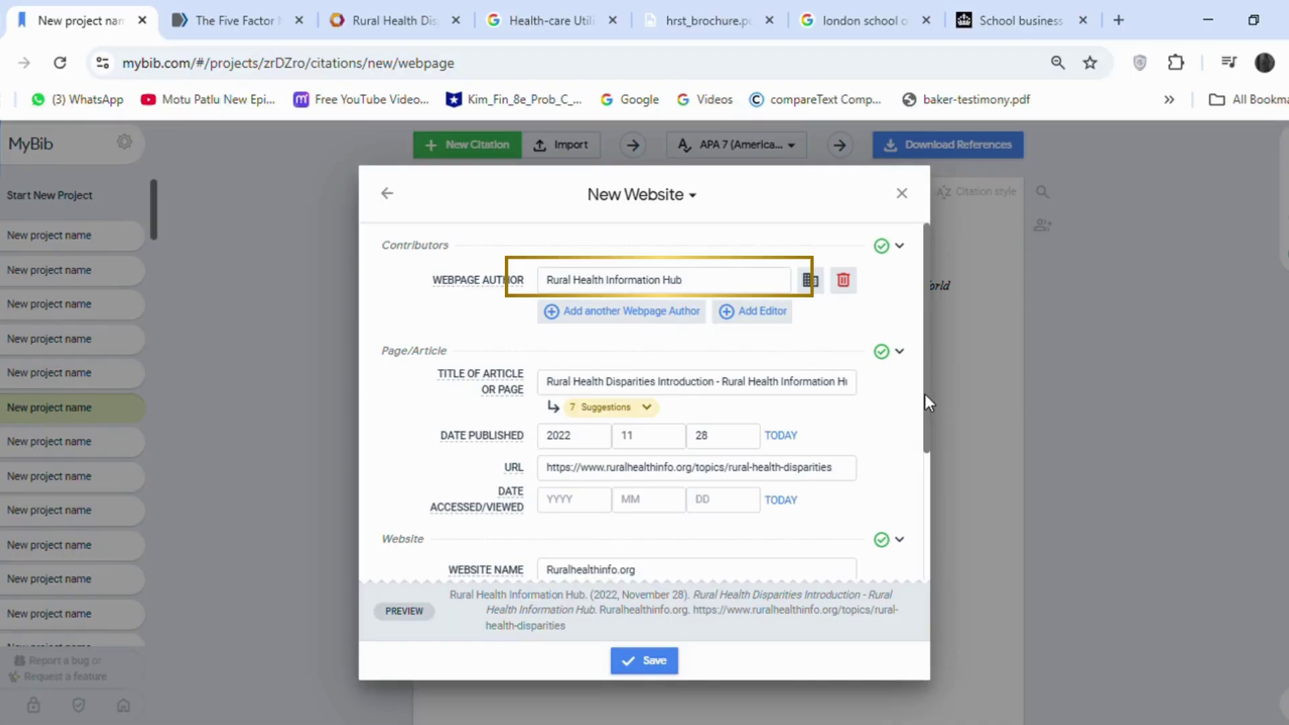
{"action": "left_click_drag", "start_coordinate": [929, 403], "coordinate": [927, 400]}
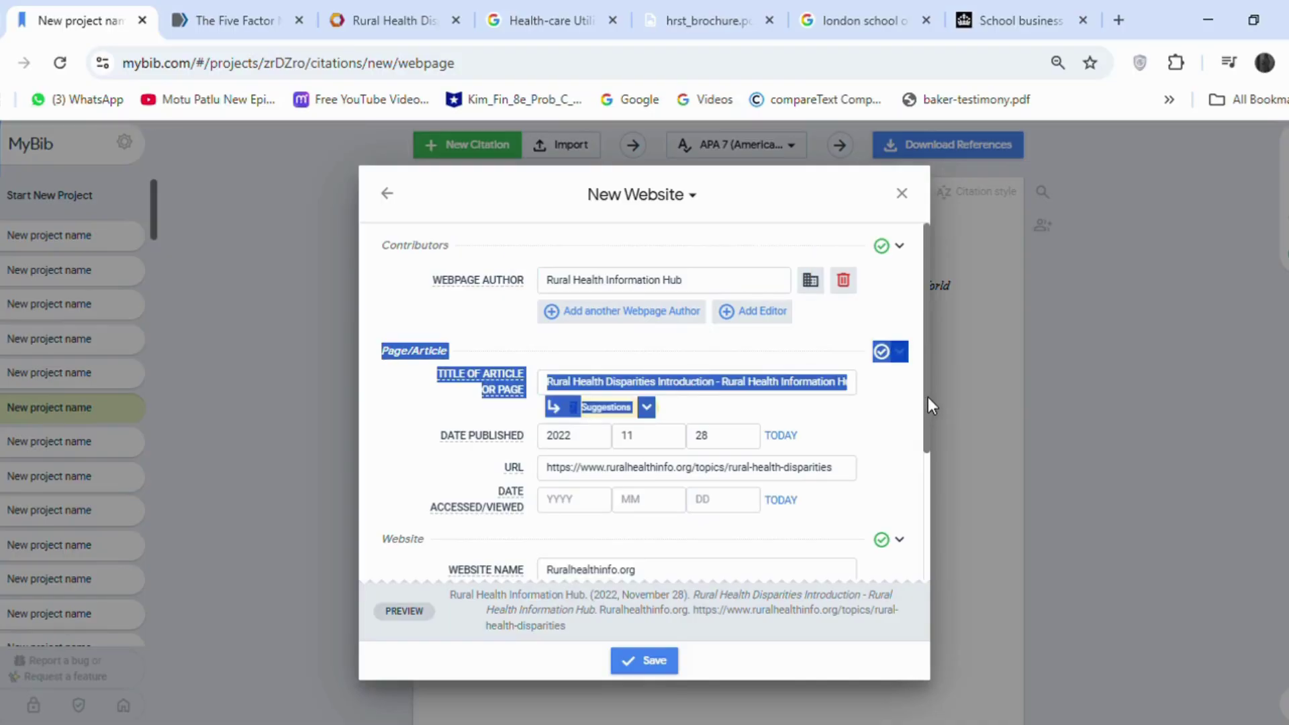
{"action": "left_click", "coordinate": [896, 384]}
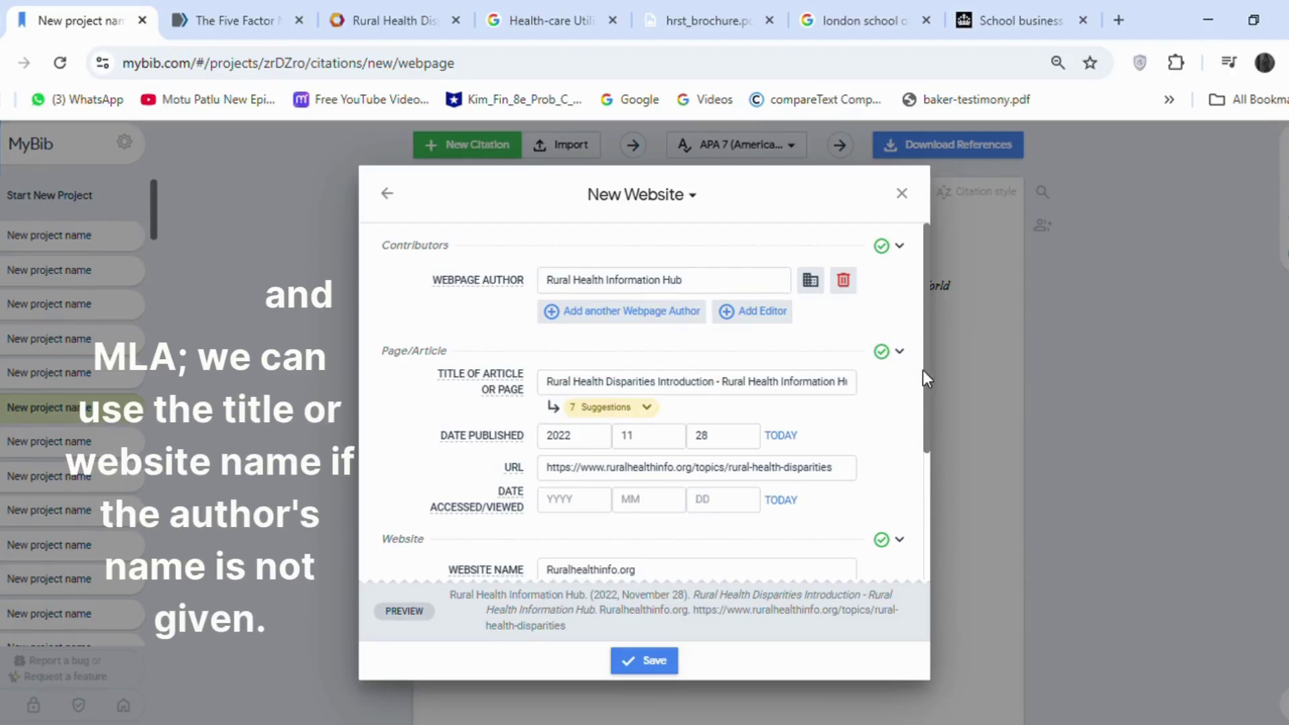
- Save the Rural Health citation and add the 2018 National Academies book, found by its title
{"action": "left_click", "coordinate": [646, 662]}
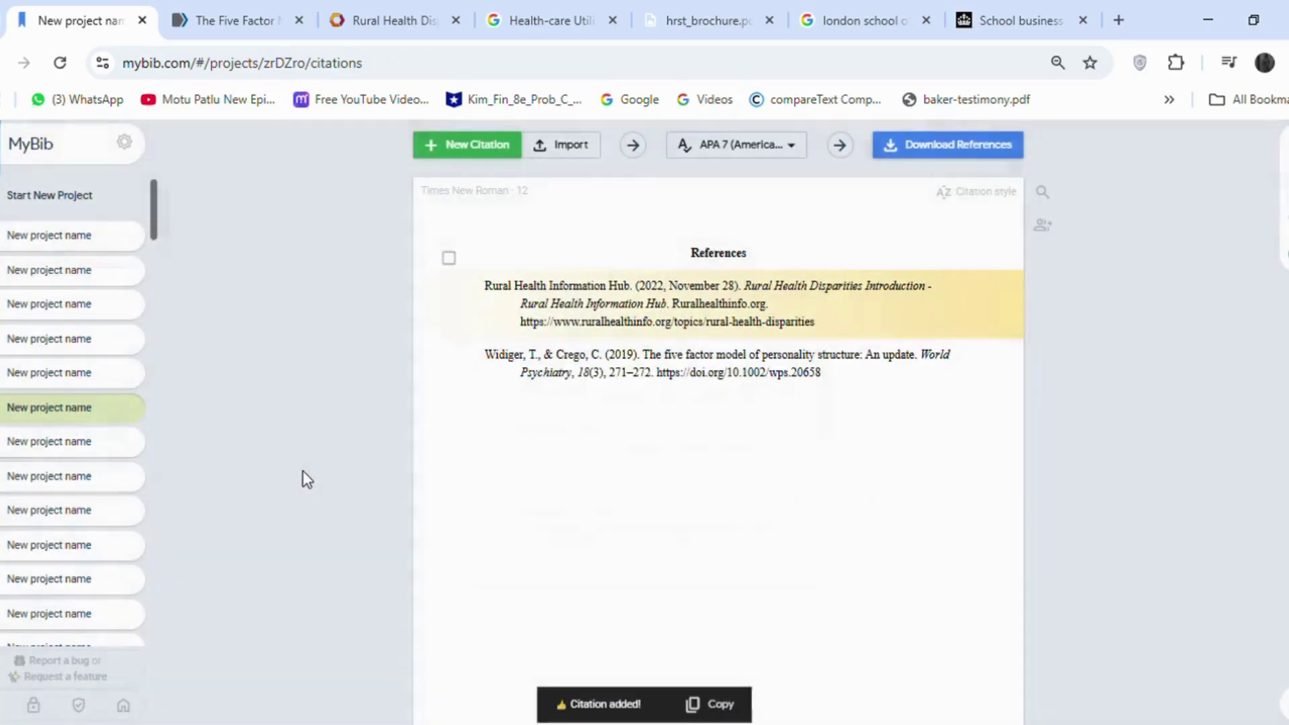
{"action": "left_click", "coordinate": [510, 145]}
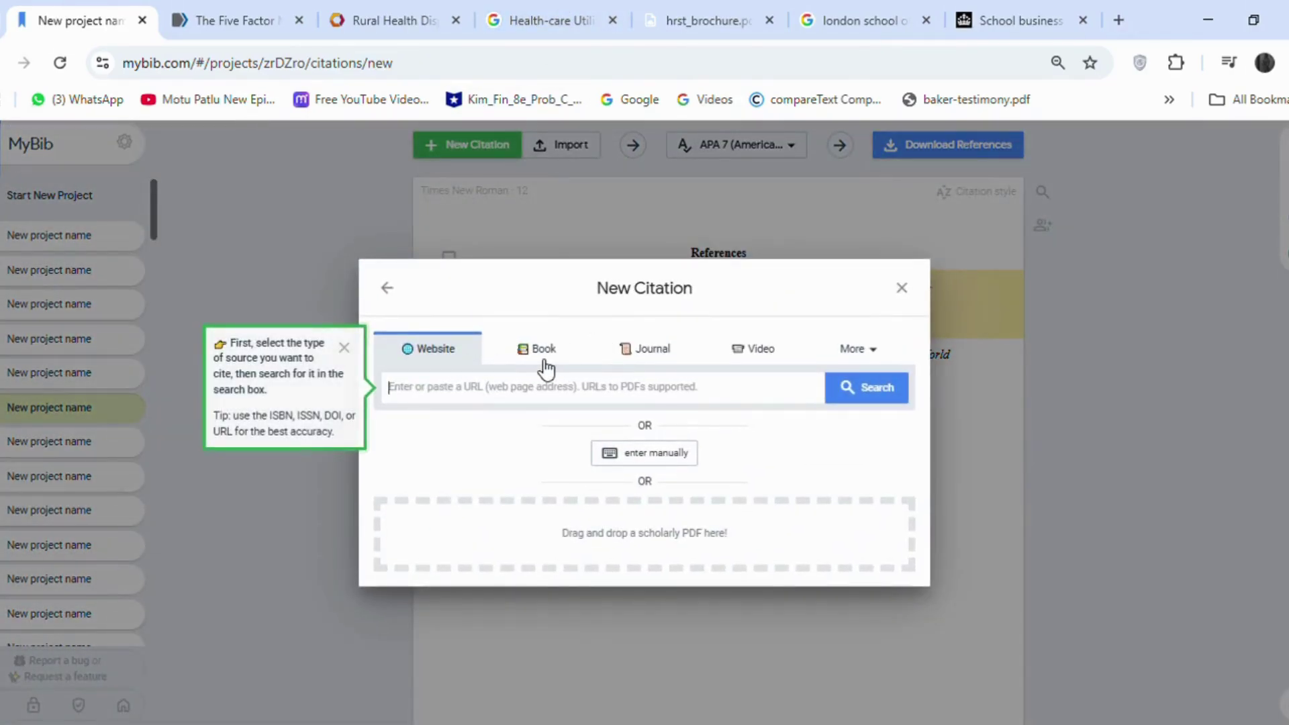
{"action": "left_click", "coordinate": [542, 356]}
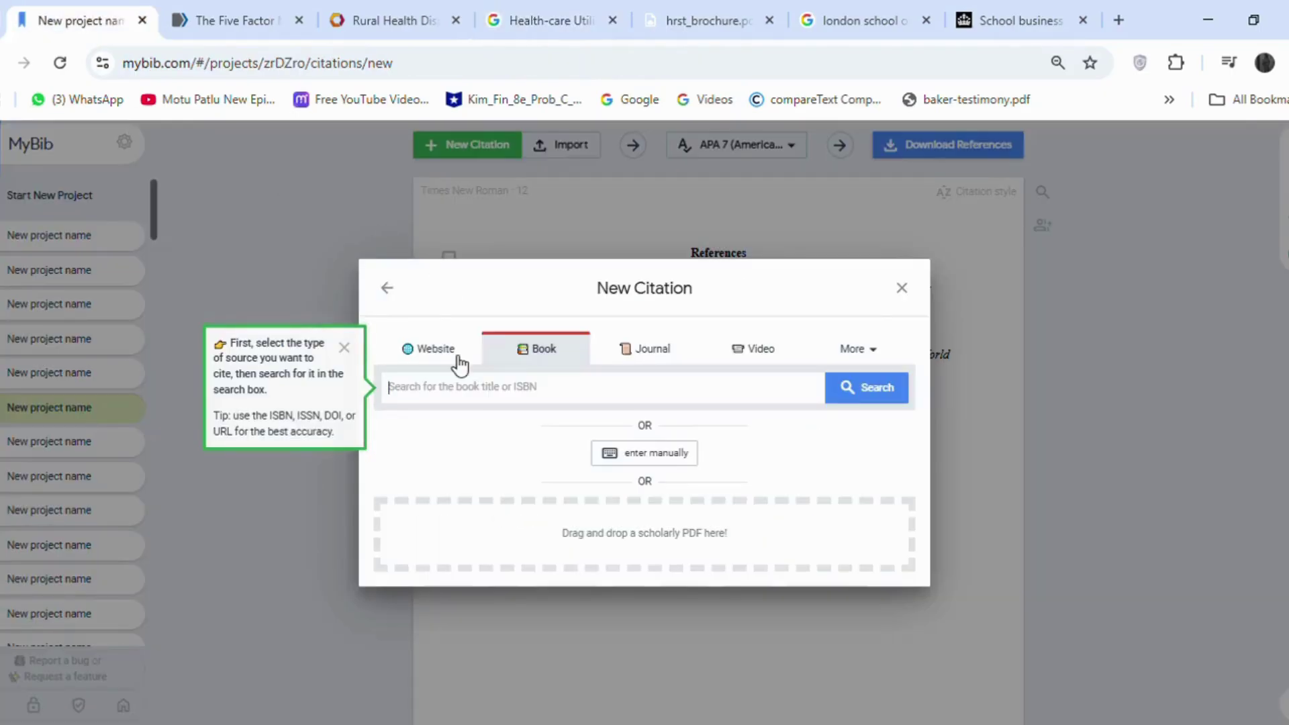
{"action": "type", "text": "Health-care Utilization as a Proxy in Disability Determination"}
{"action": "left_click", "coordinate": [866, 388]}
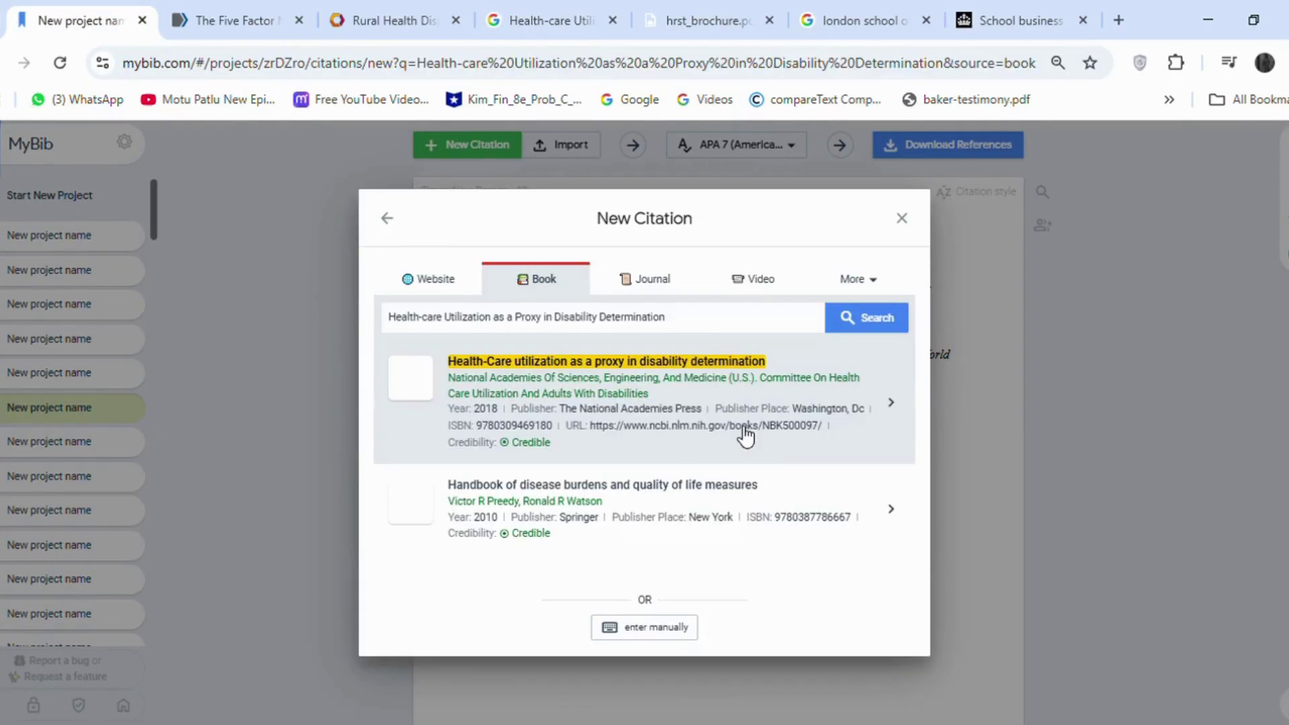
{"action": "left_click", "coordinate": [595, 396]}
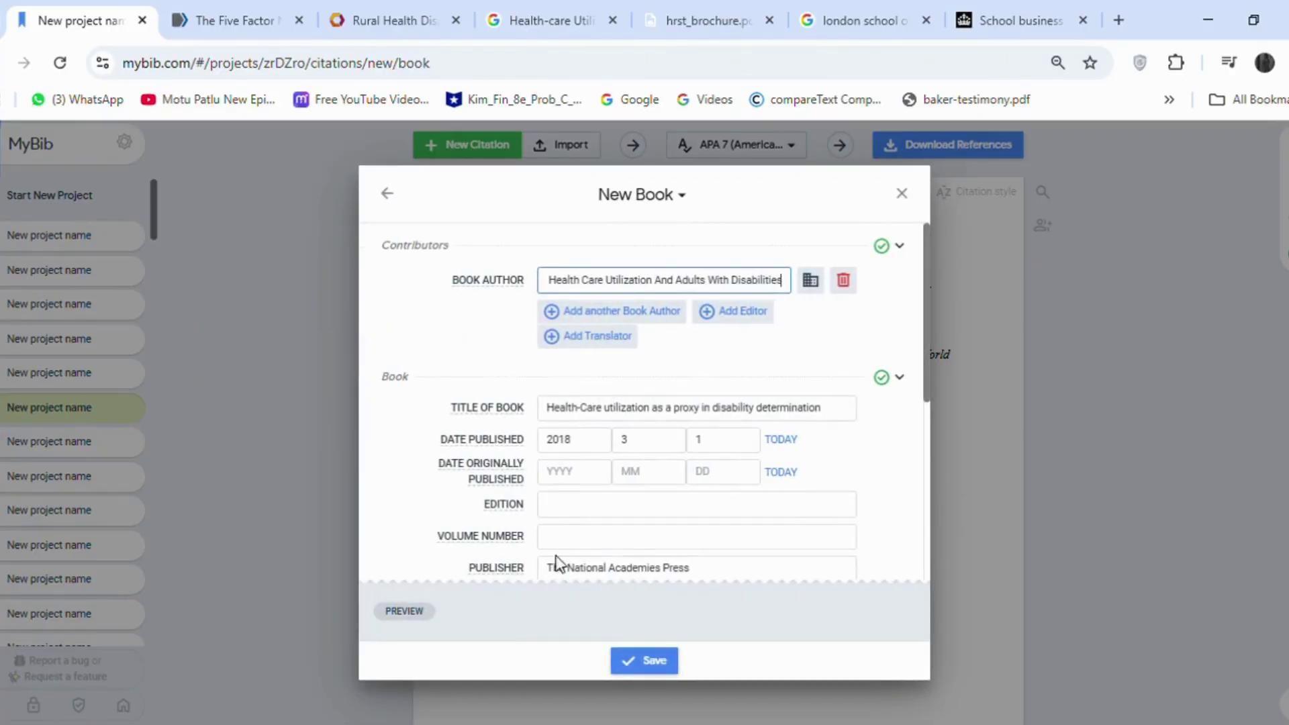
{"action": "left_click_drag", "start_coordinate": [923, 249], "coordinate": [925, 356]}
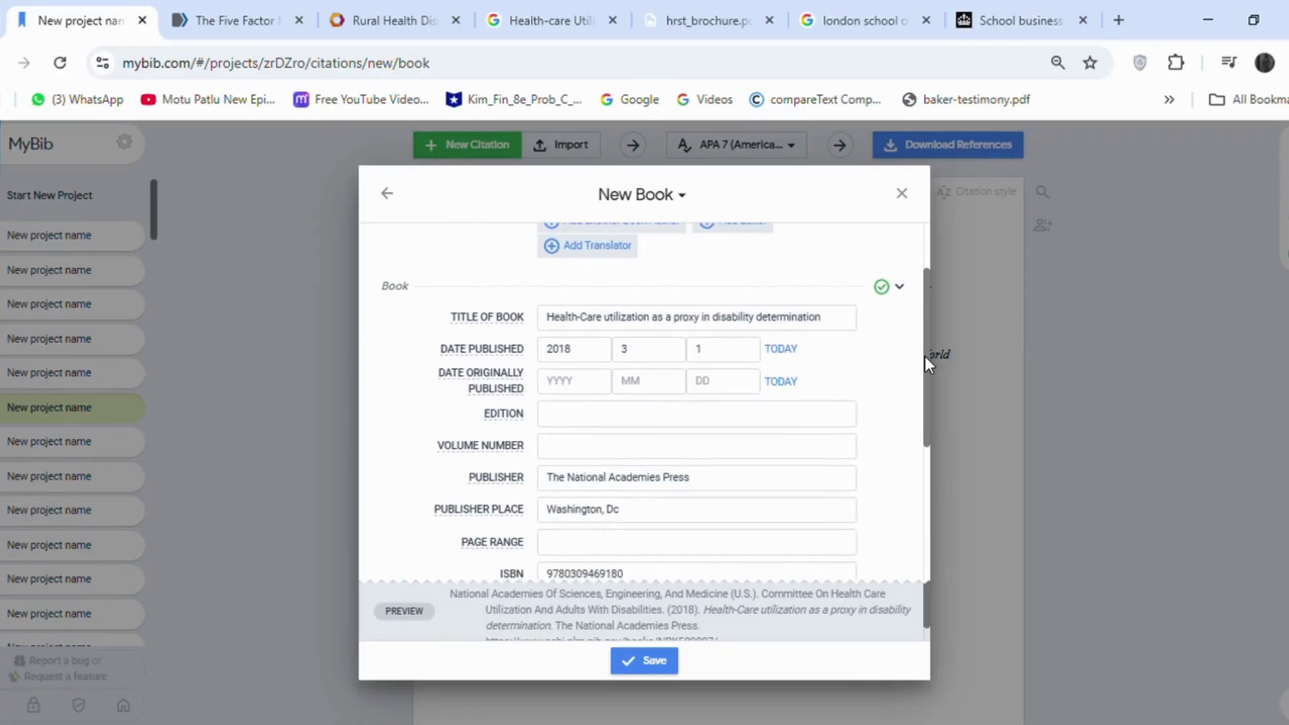
{"action": "left_click", "coordinate": [661, 665]}
- Copy the hrst_brochure.pdf address and search for it as a new MyBib citation
{"action": "left_click", "coordinate": [703, 15]}
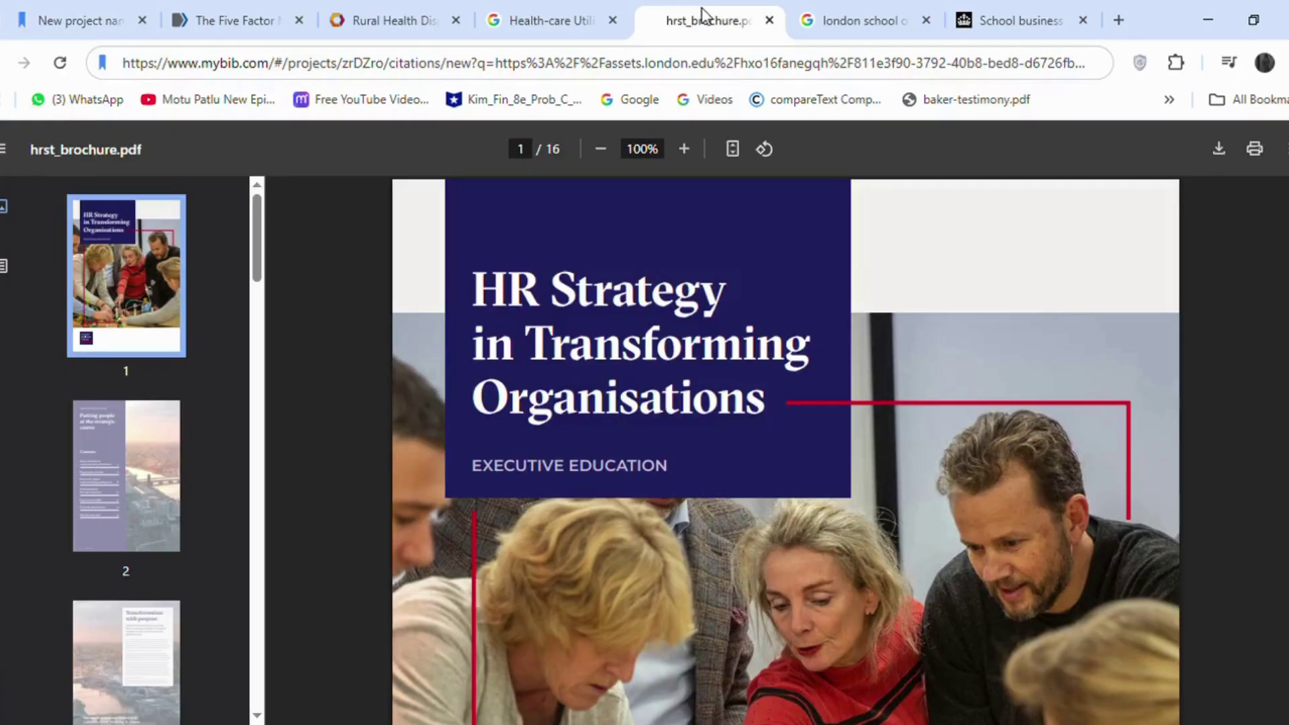
{"action": "left_click", "coordinate": [597, 67]}
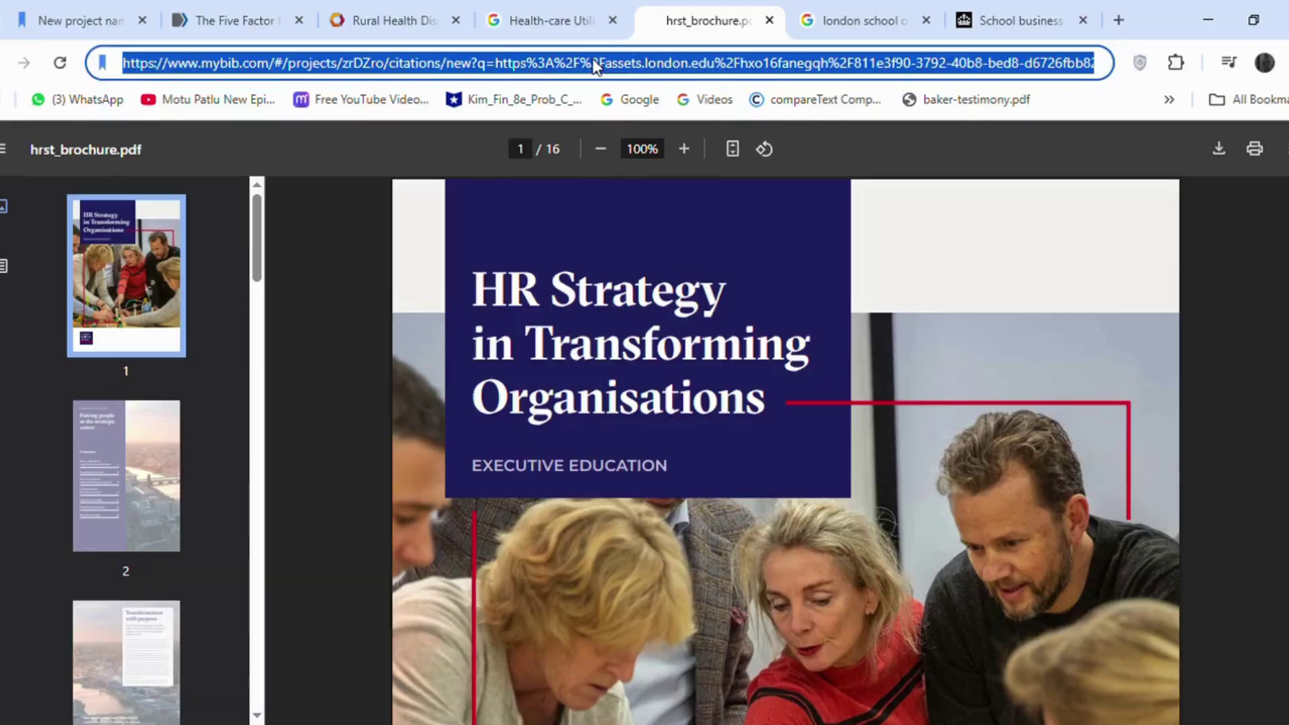
{"action": "left_click", "coordinate": [143, 8]}
{"action": "left_click", "coordinate": [432, 145]}
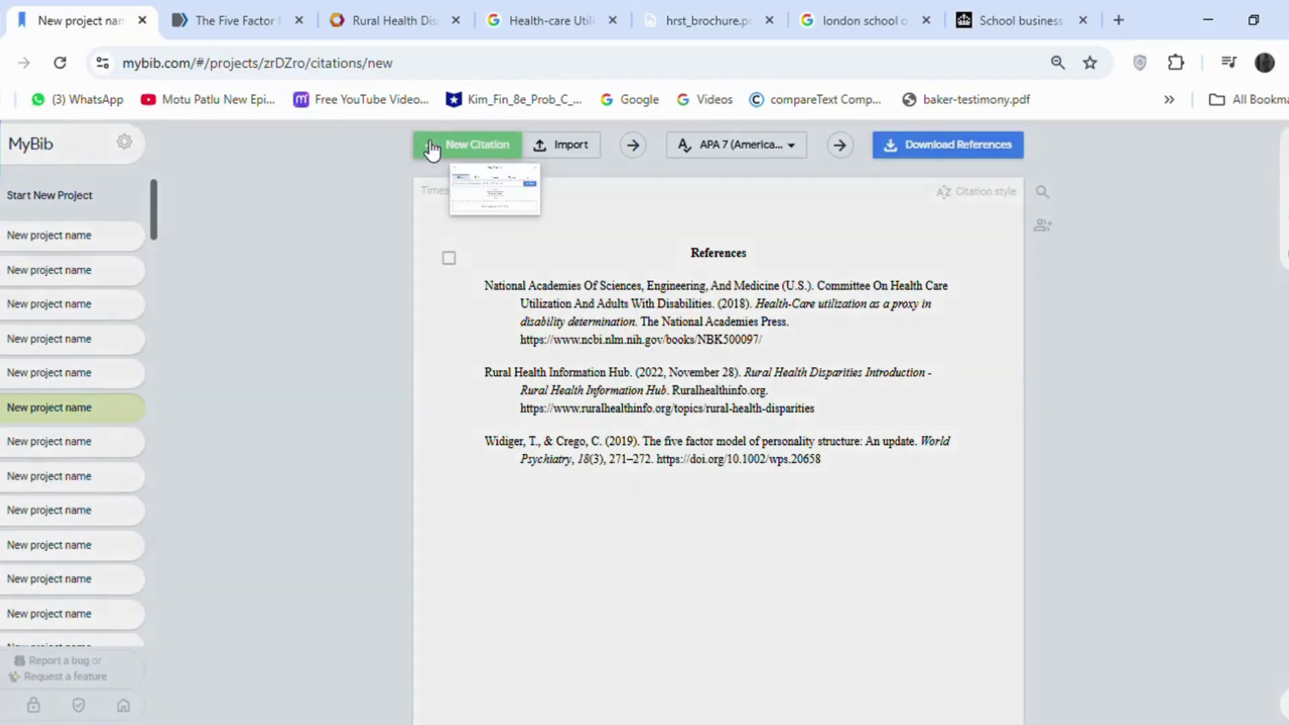
{"action": "type", "text": "https://assets.london.edu/hxo16fanegqh/811e3f90-3792-40b8-bed8-d6726fbb825b/15409a70a8230c026b95a8b1e43c87a2/hrst_brochure.pdf"}
{"action": "left_click", "coordinate": [839, 387]}
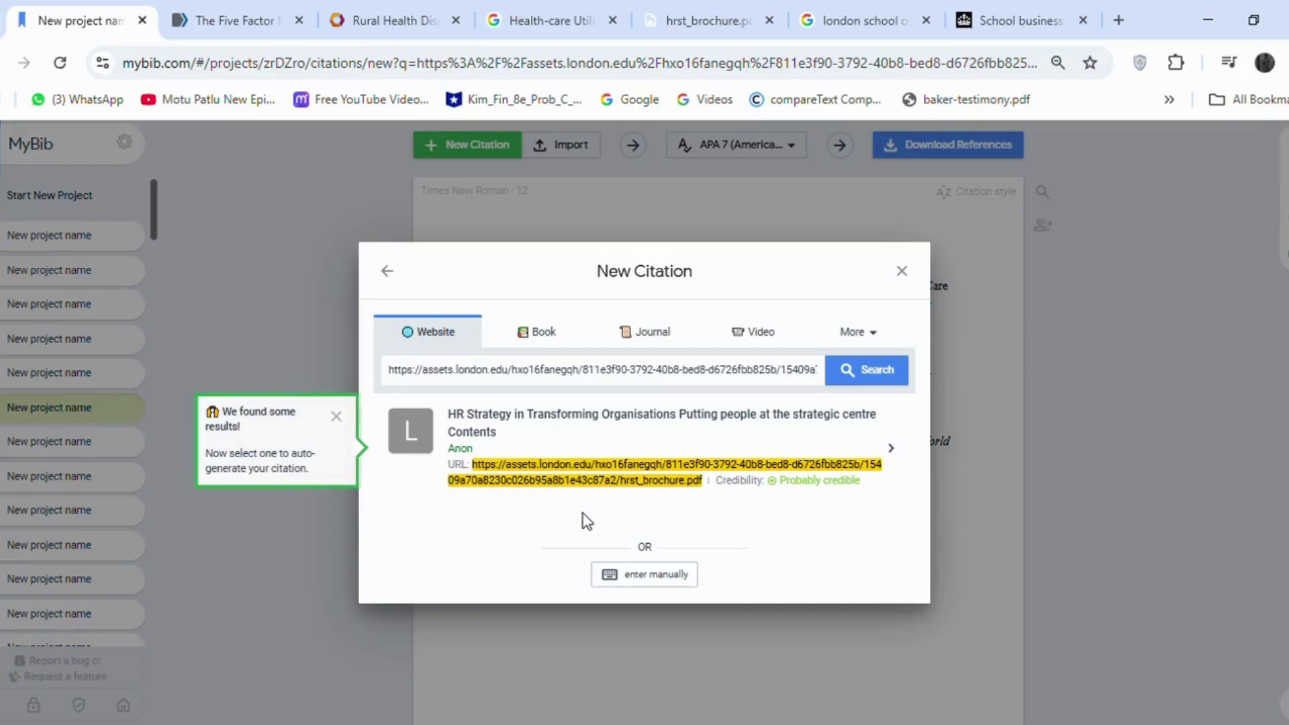
- Save the HR Strategy brochure as a London Business School report with no author or date (n.d.)
{"action": "left_click", "coordinate": [567, 440]}
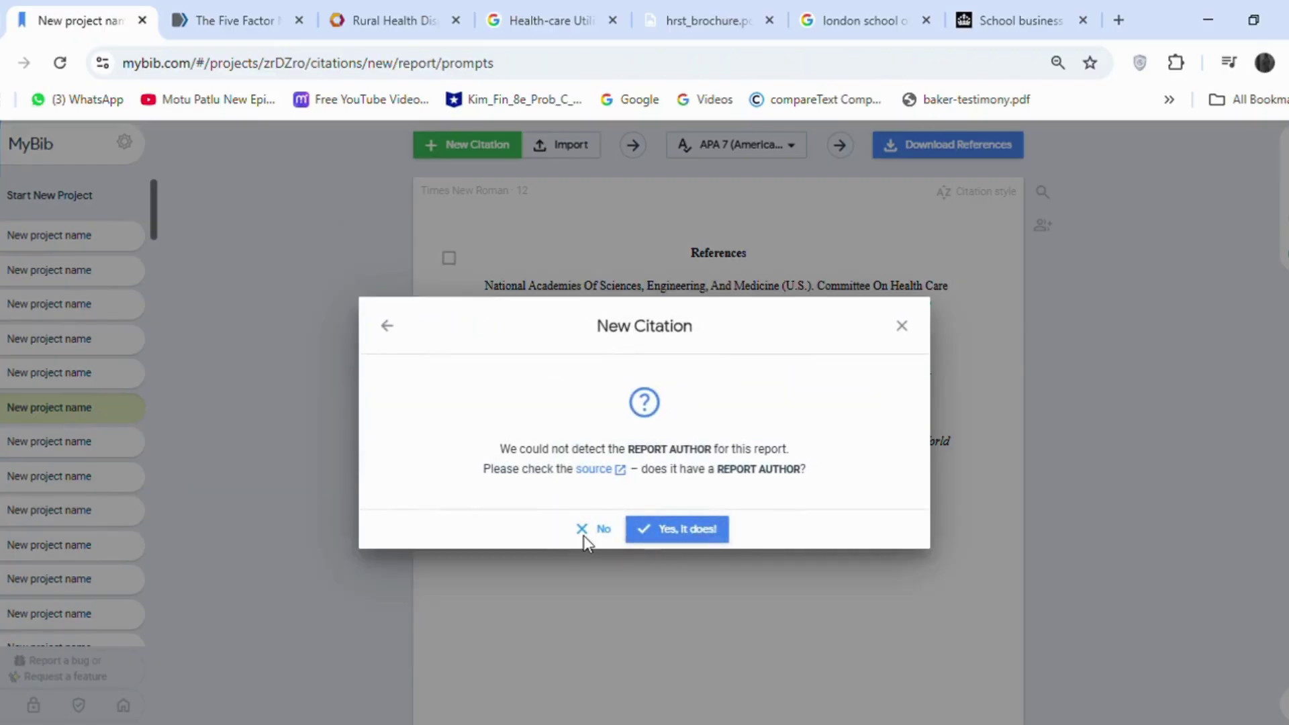
{"action": "left_click", "coordinate": [583, 535]}
{"action": "left_click", "coordinate": [590, 538]}
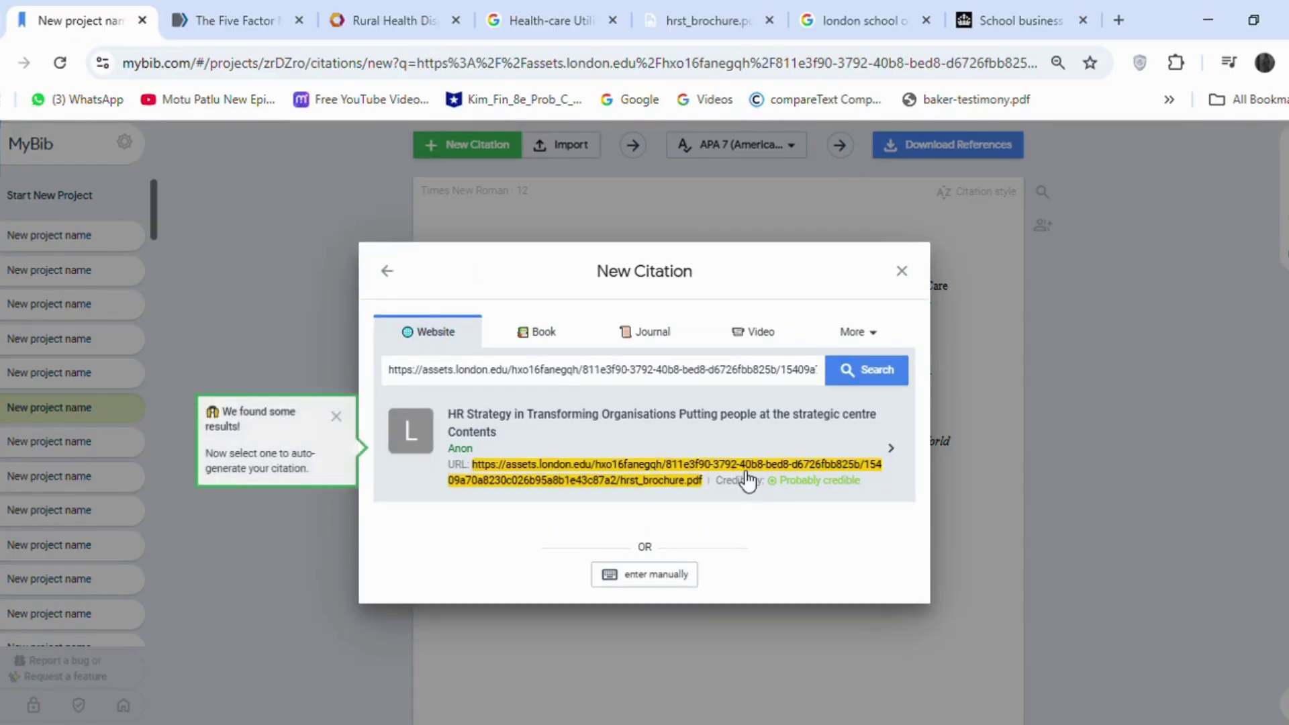
{"action": "left_click", "coordinate": [747, 481]}
{"action": "left_click", "coordinate": [708, 8]}
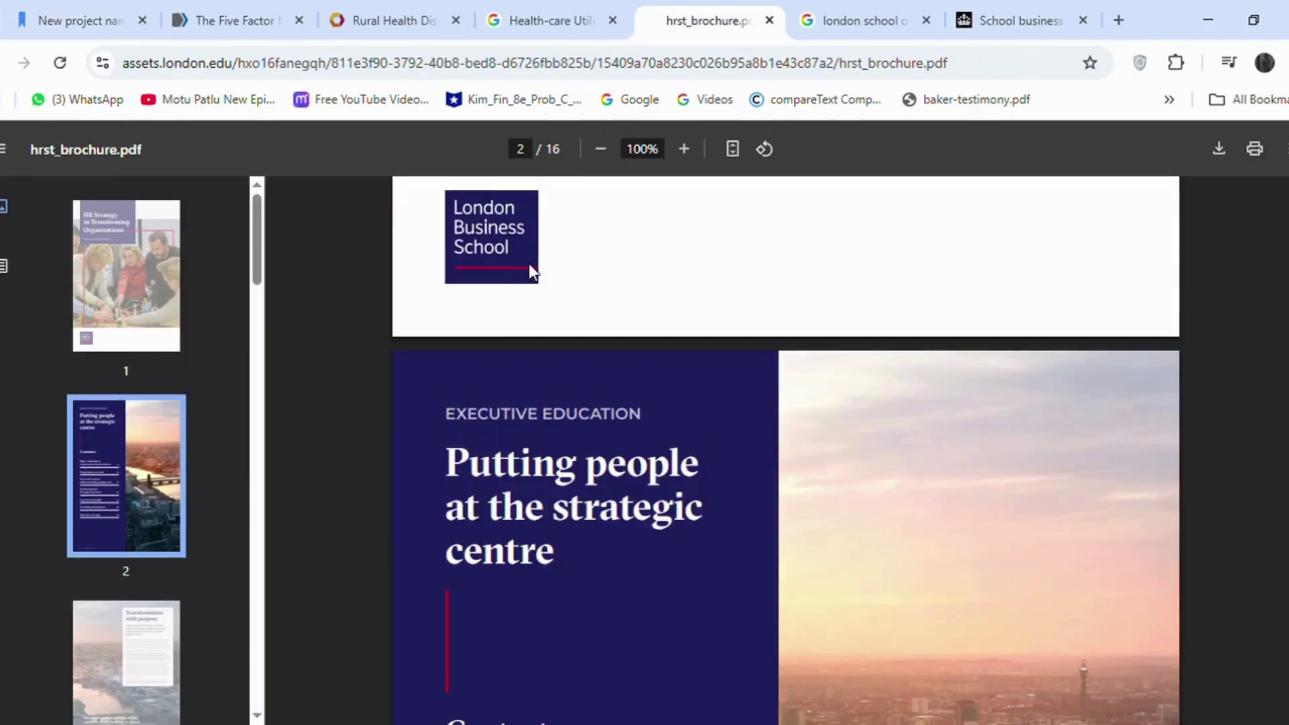
{"action": "key", "text": "ctrl+1"}
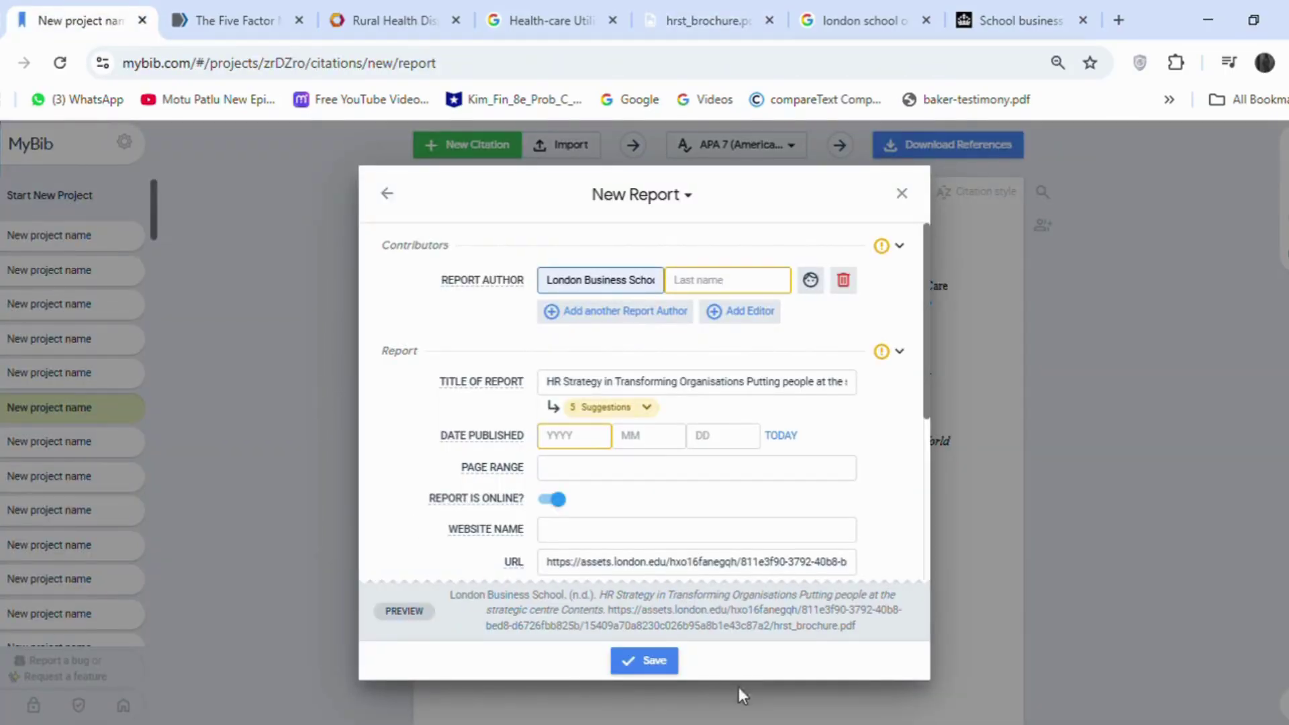
{"action": "left_click", "coordinate": [647, 662]}
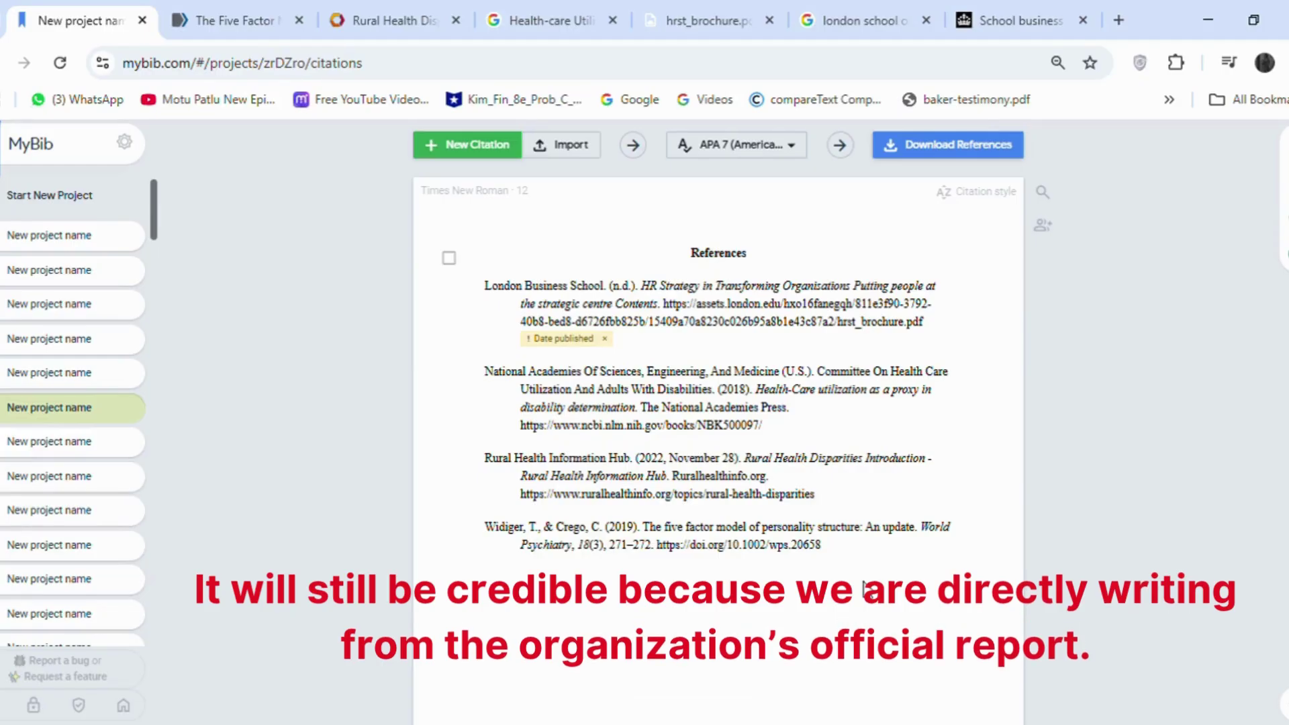
- Start a manual website citation and paste in the School Business Management document title
{"action": "left_click", "coordinate": [482, 143]}
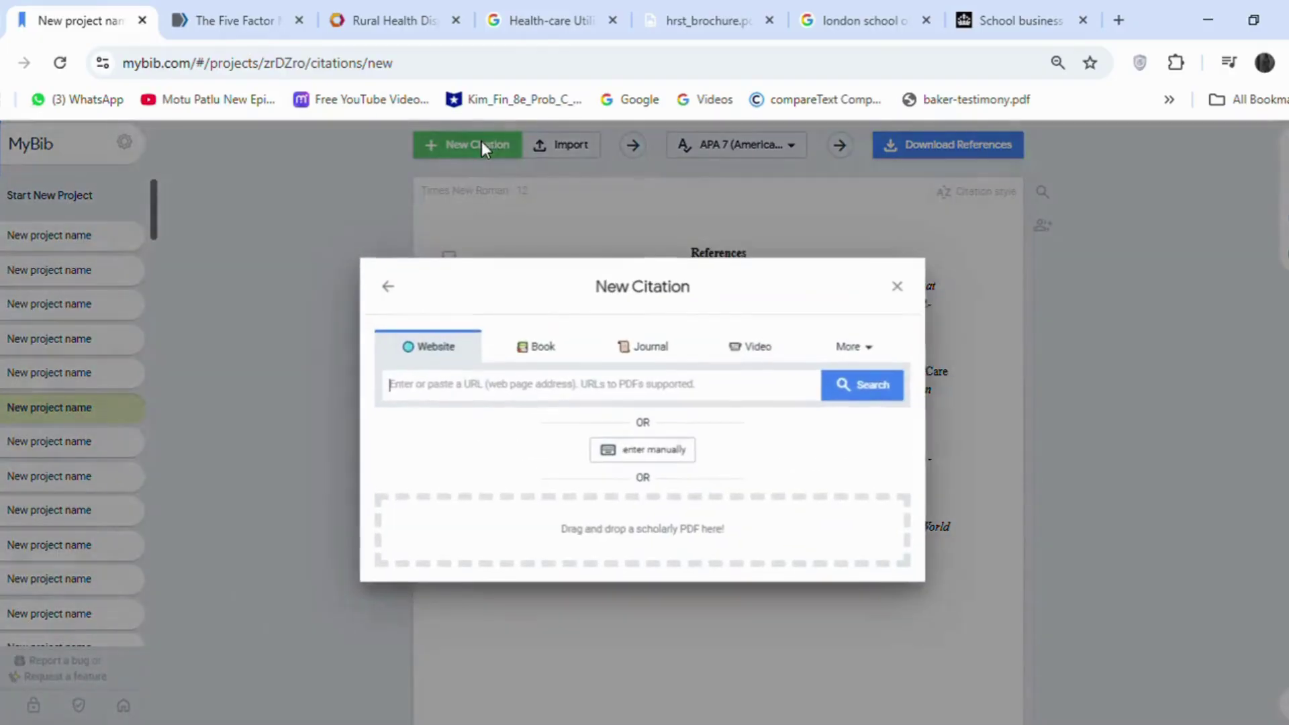
{"action": "left_click", "coordinate": [666, 457]}
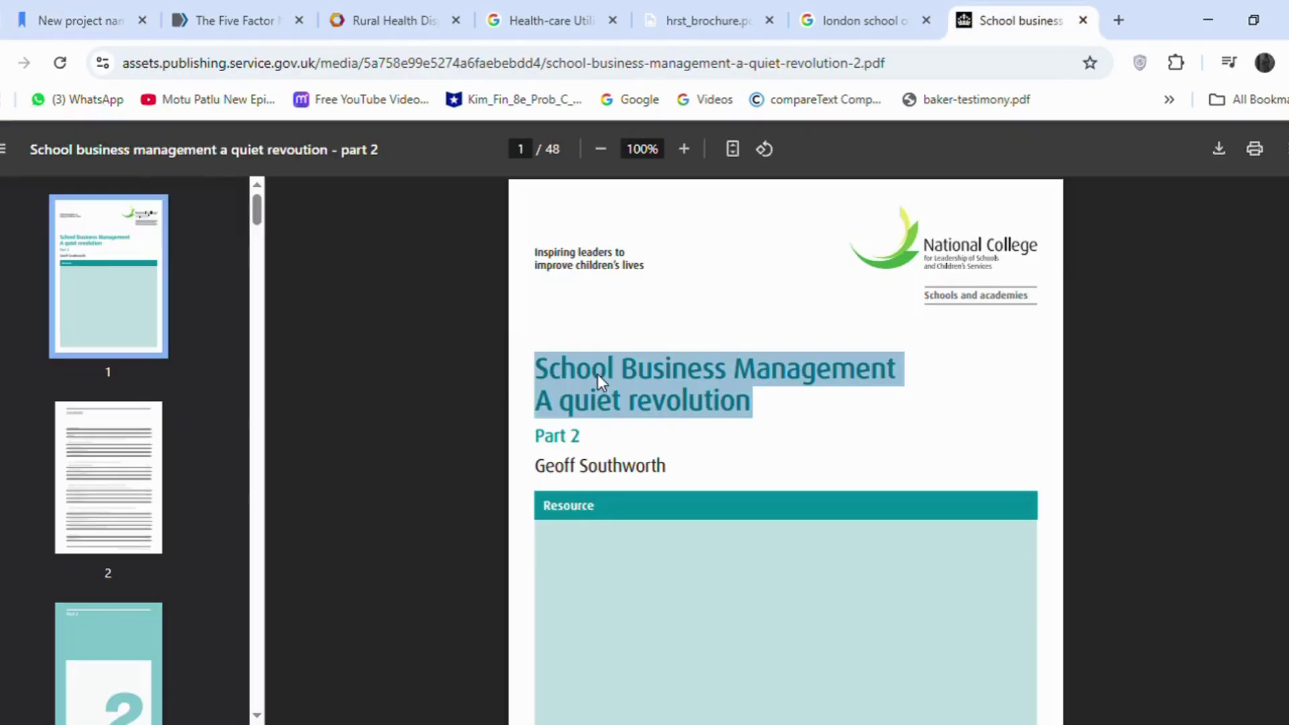
{"action": "left_click", "coordinate": [84, 20]}
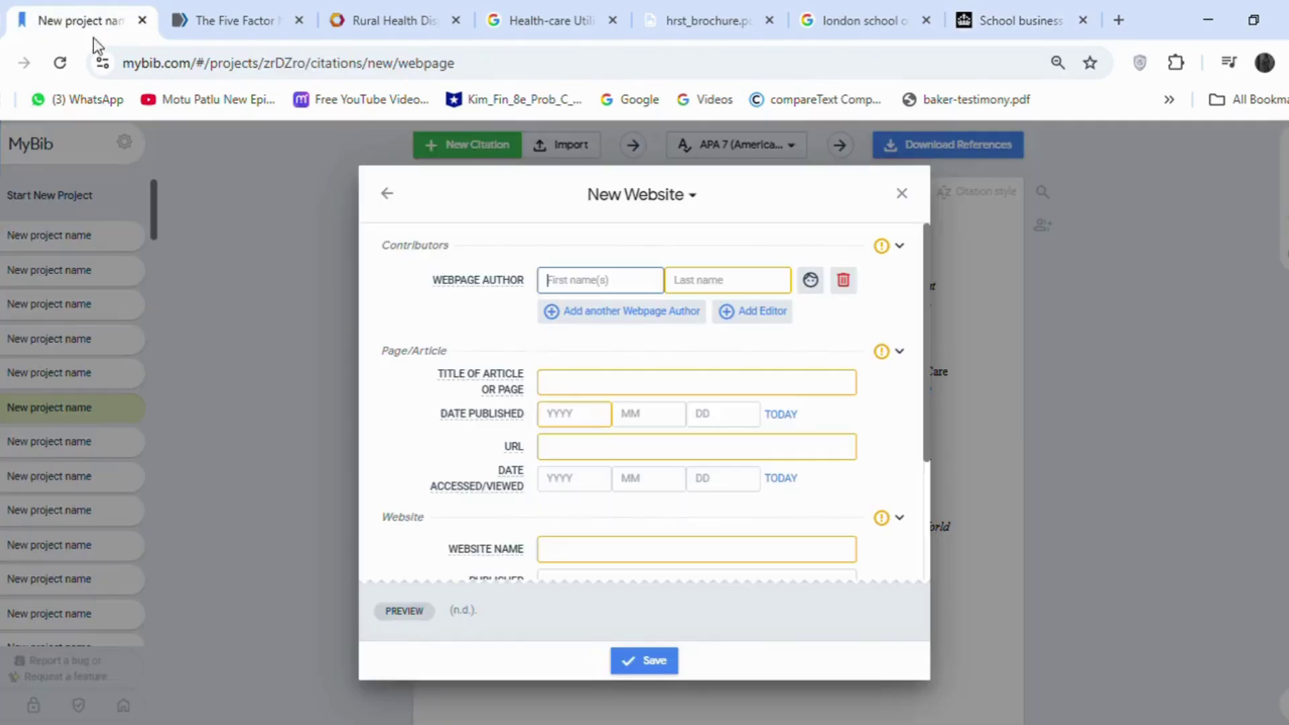
{"action": "left_click", "coordinate": [572, 384]}
{"action": "type", "text": "School Business Management A quiet revolution"}
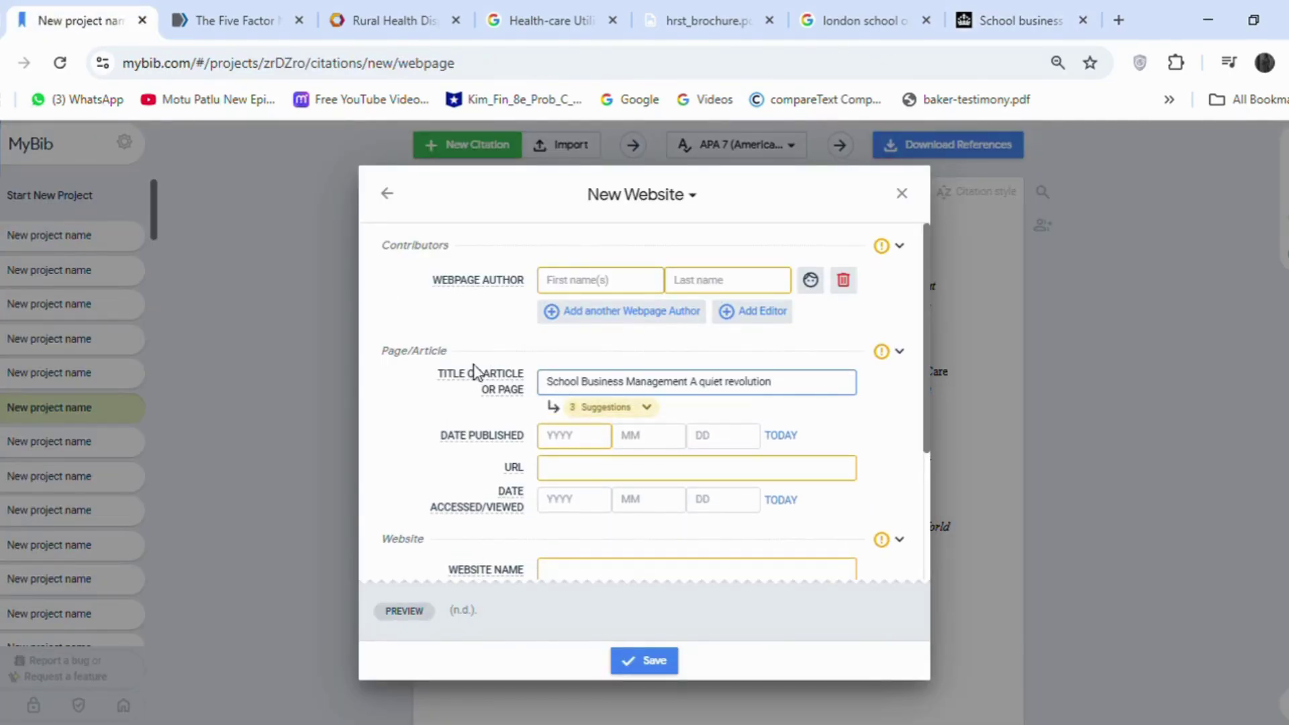
- Fill in the author's first and last names, taken from the PDF cover
{"action": "left_click", "coordinate": [982, 9]}
{"action": "left_click_drag", "start_coordinate": [671, 456], "coordinate": [540, 468]}
{"action": "key", "text": "ctrl+c"}
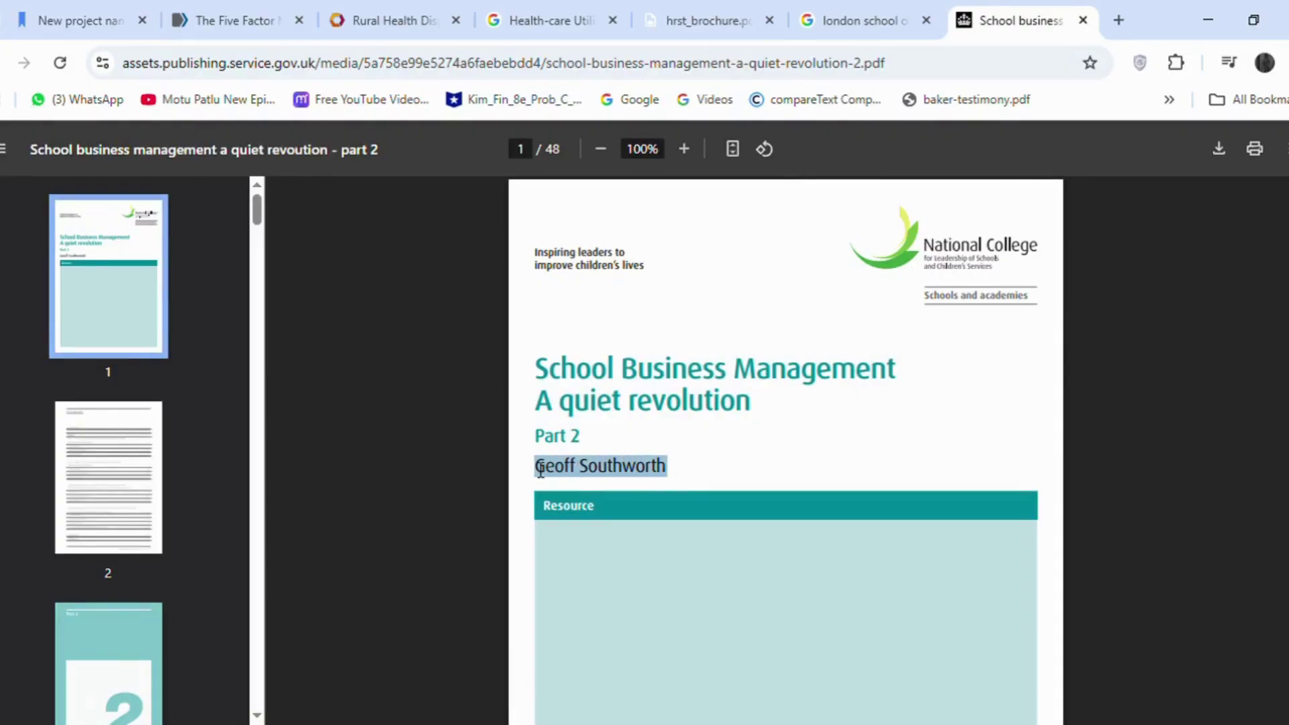
{"action": "left_click", "coordinate": [81, 20]}
{"action": "left_click", "coordinate": [560, 279]}
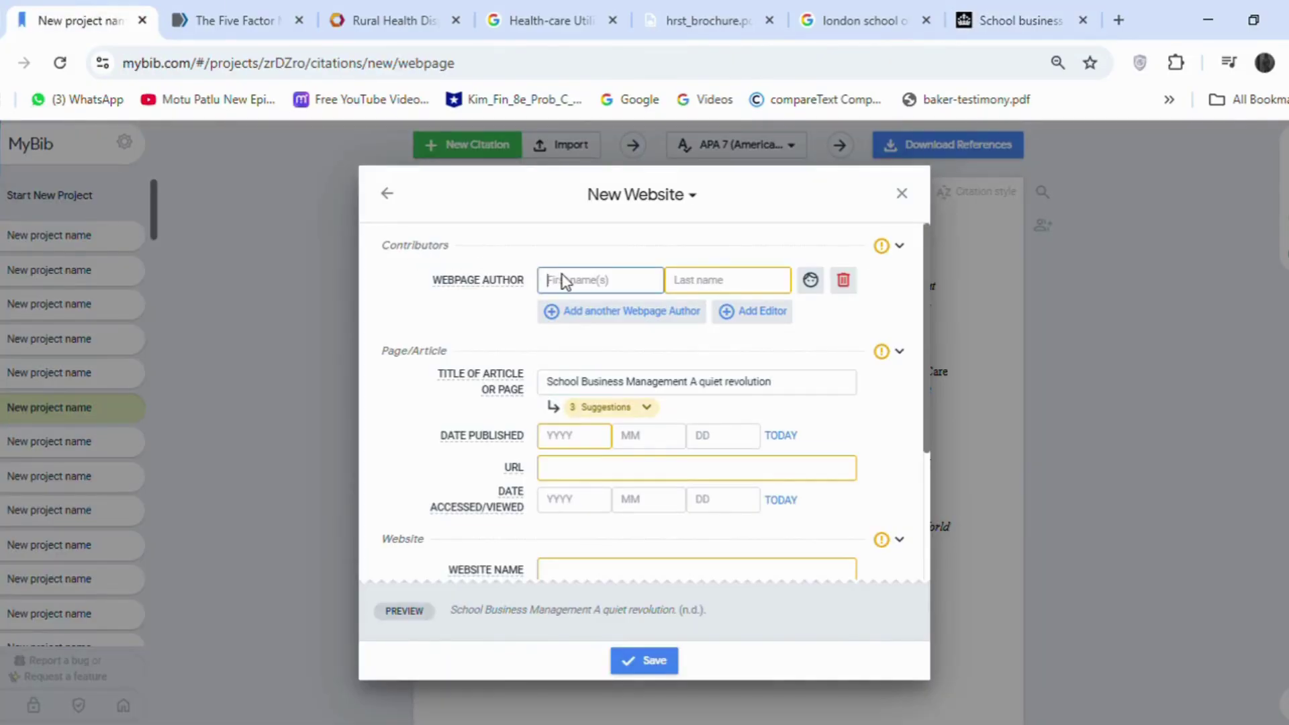
{"action": "key", "text": "ctrl+v"}
{"action": "left_click_drag", "start_coordinate": [631, 281], "coordinate": [576, 281]}
{"action": "key", "text": "ctrl+x"}
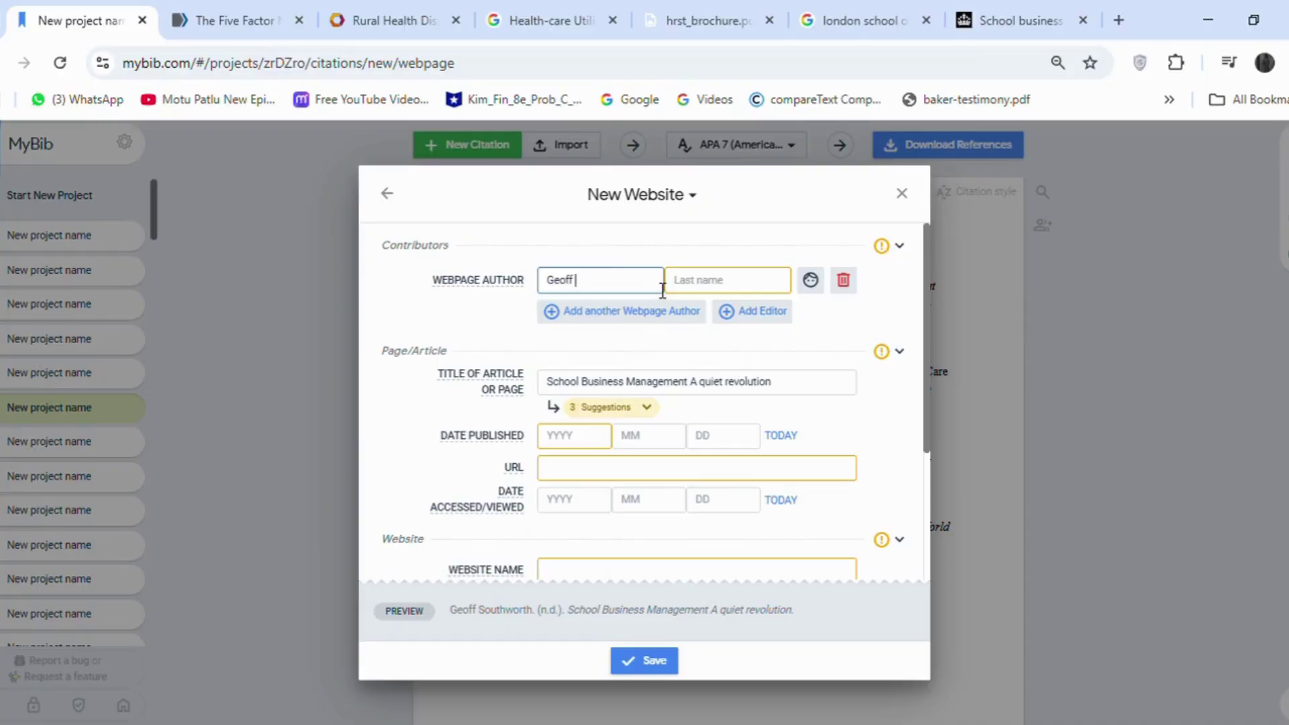
{"action": "left_click", "coordinate": [723, 287]}
{"action": "key", "text": "ctrl+v"}
- Add the PDF's web address as the URL, check the 2011 year, and save the citation
{"action": "left_click", "coordinate": [1020, 20]}
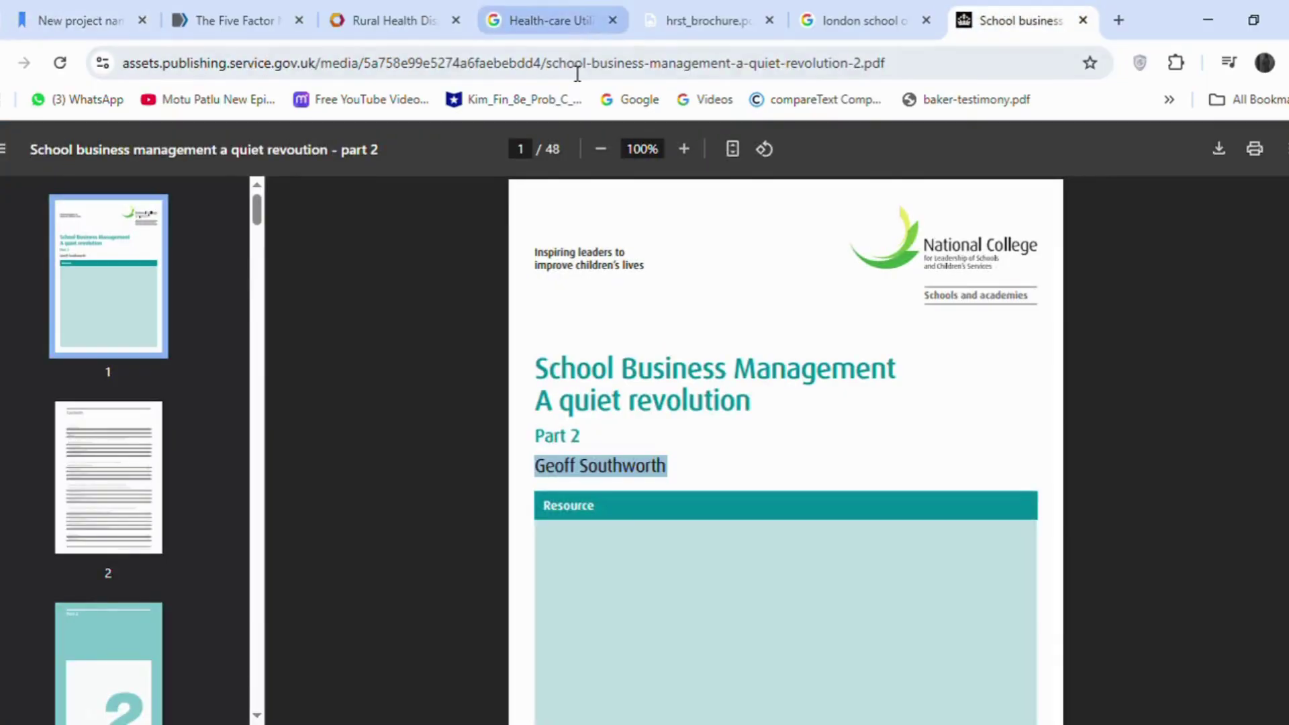
{"action": "left_click", "coordinate": [572, 64]}
{"action": "key", "text": "ctrl+c"}
{"action": "left_click", "coordinate": [80, 20]}
{"action": "left_click", "coordinate": [619, 468]}
{"action": "key", "text": "ctrl+v"}
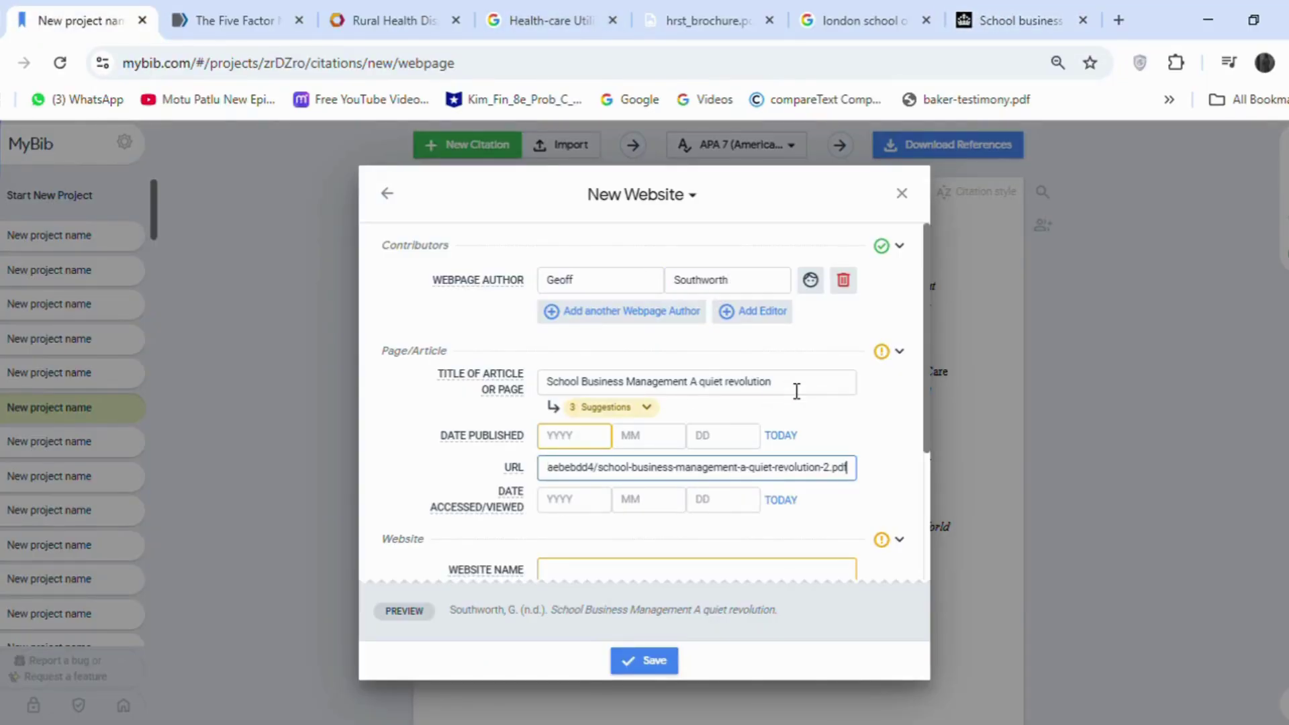
{"action": "left_click", "coordinate": [1043, 8]}
{"action": "key", "text": "End"}
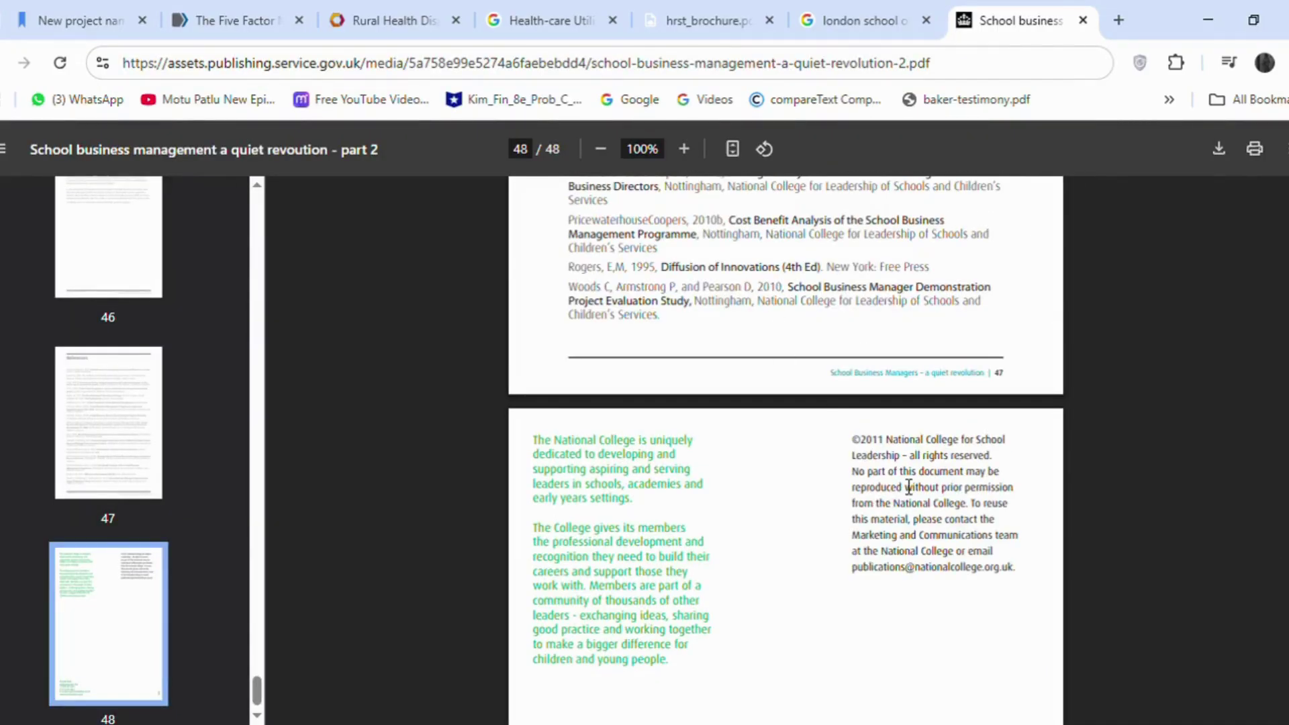
{"action": "key", "text": "ctrl+1"}
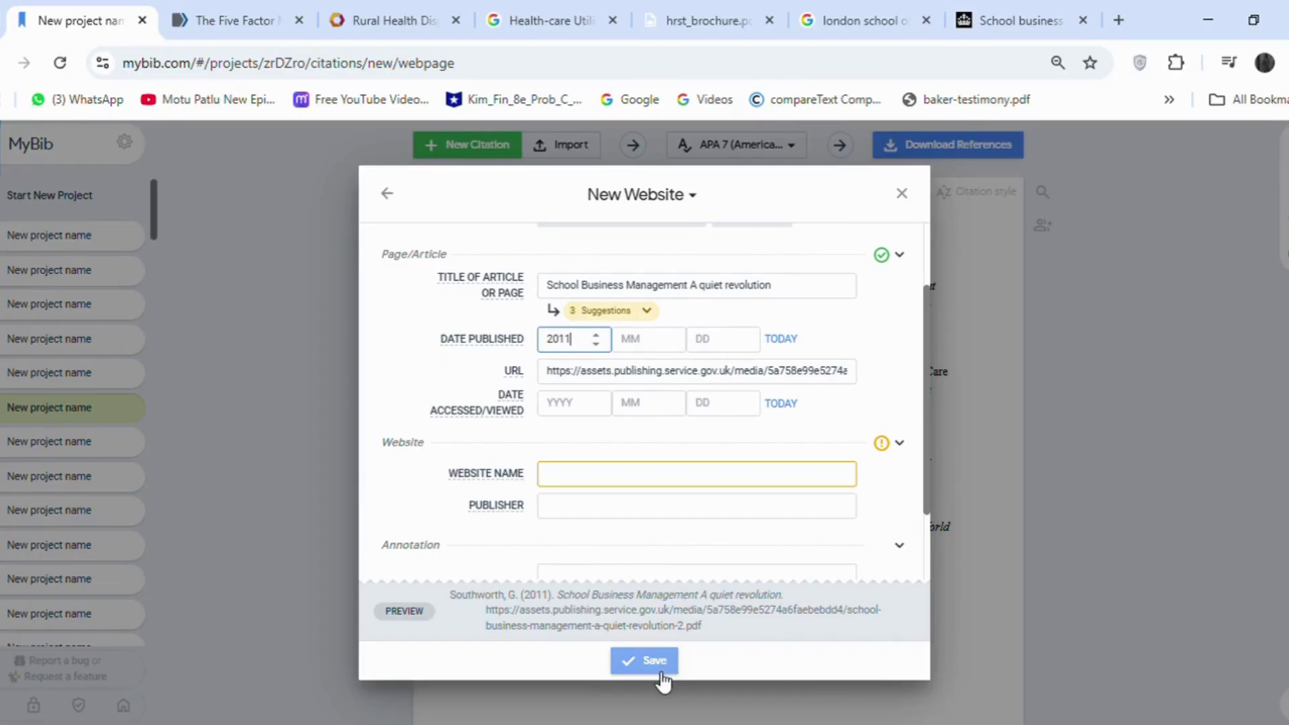
{"action": "left_click", "coordinate": [644, 660]}
- Look up the vertical integration and outsourcing article by its DOI as a journal citation
{"action": "scroll", "coordinate": [1215, 446], "scroll_direction": "up", "scroll_amount": 3}
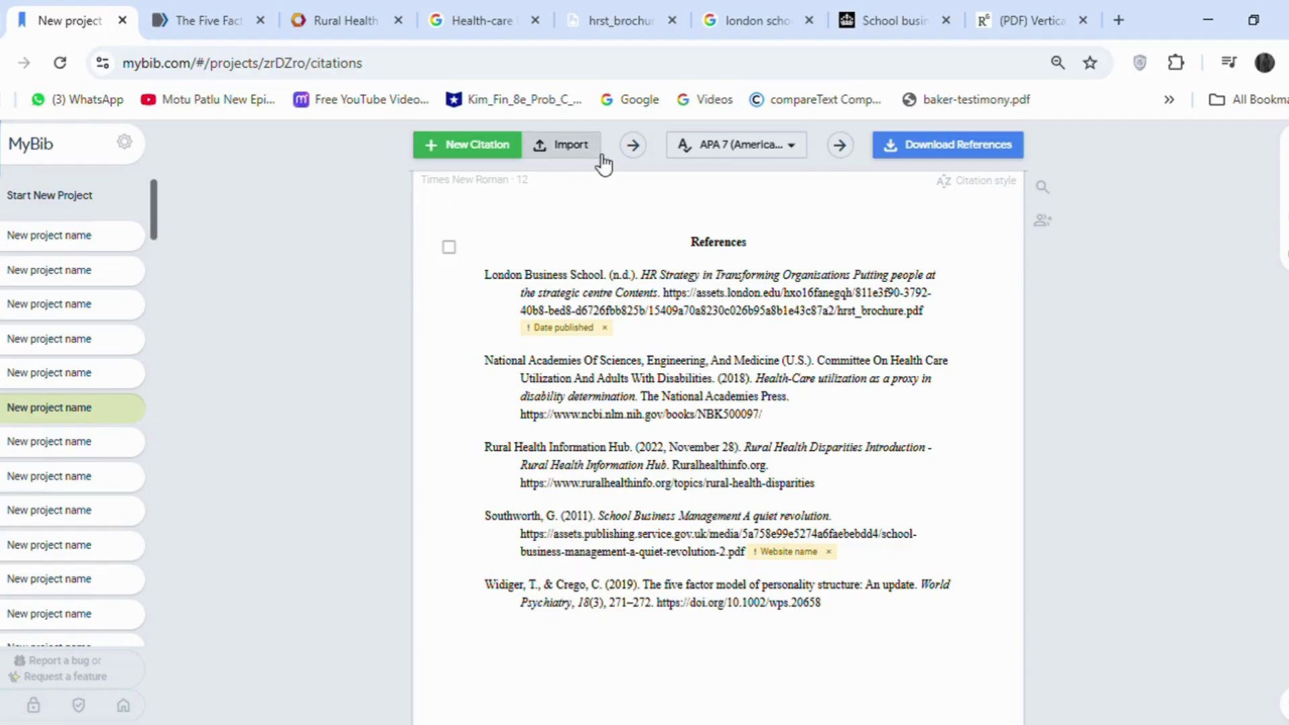
{"action": "left_click", "coordinate": [998, 1]}
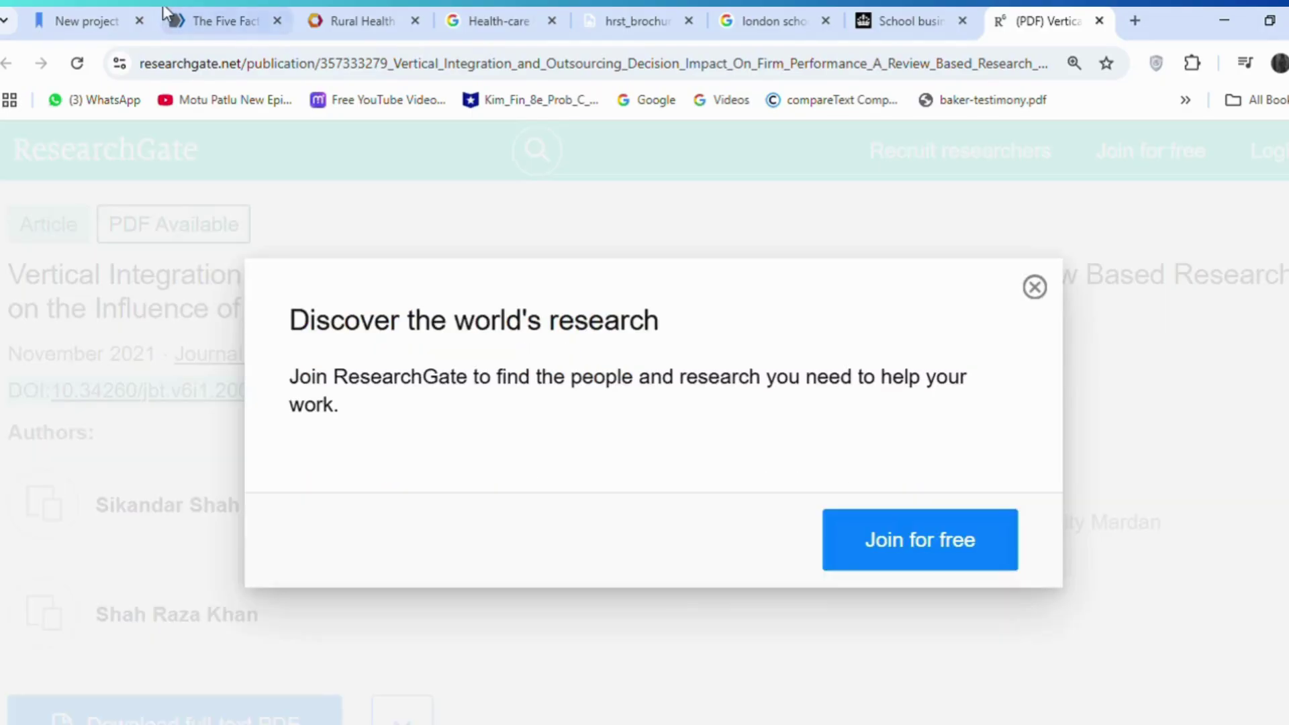
{"action": "left_click", "coordinate": [70, 20]}
{"action": "left_click", "coordinate": [481, 145]}
{"action": "left_click", "coordinate": [662, 348]}
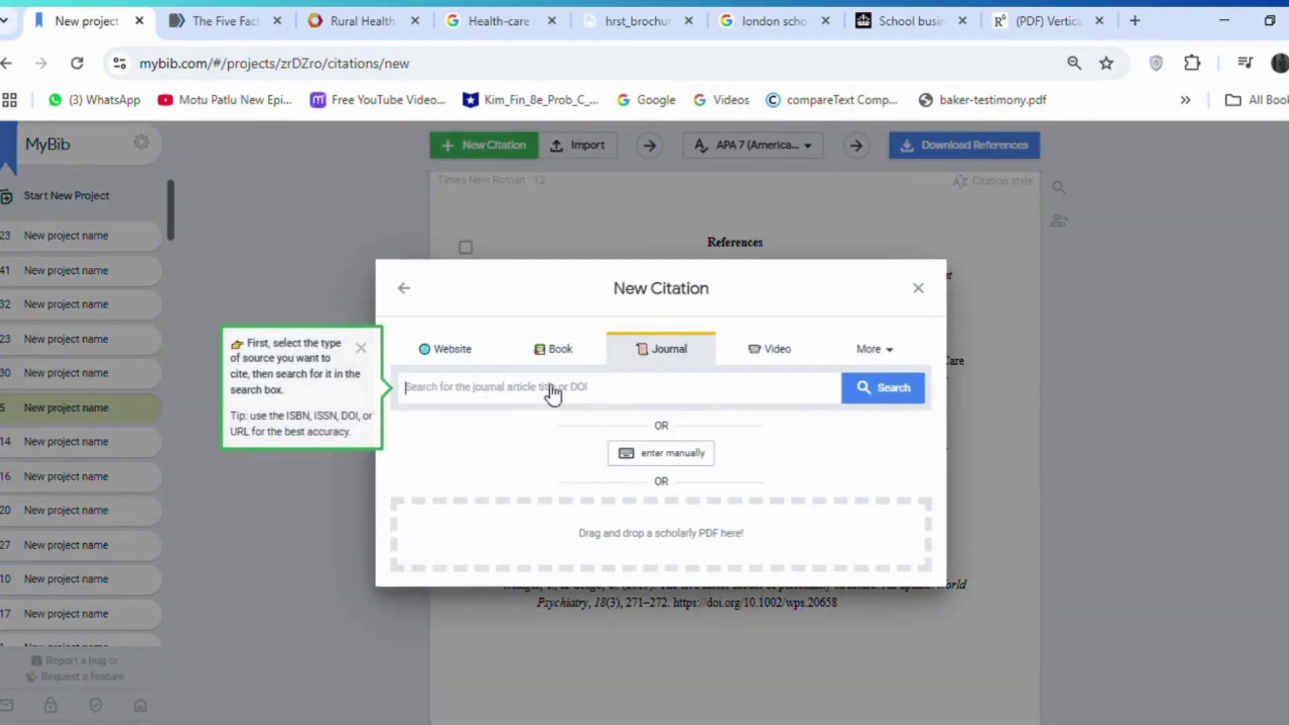
{"action": "key", "text": "ctrl+v"}
{"action": "left_click", "coordinate": [876, 383]}
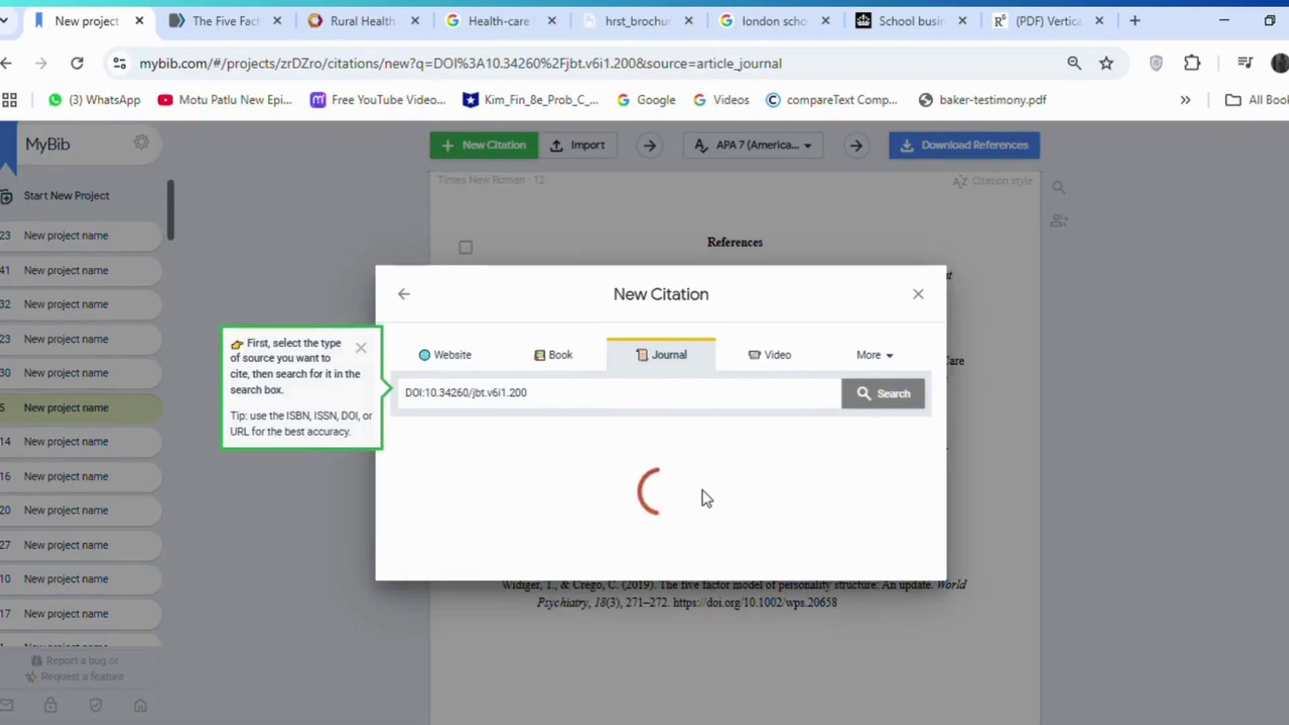
{"action": "left_click", "coordinate": [715, 487]}
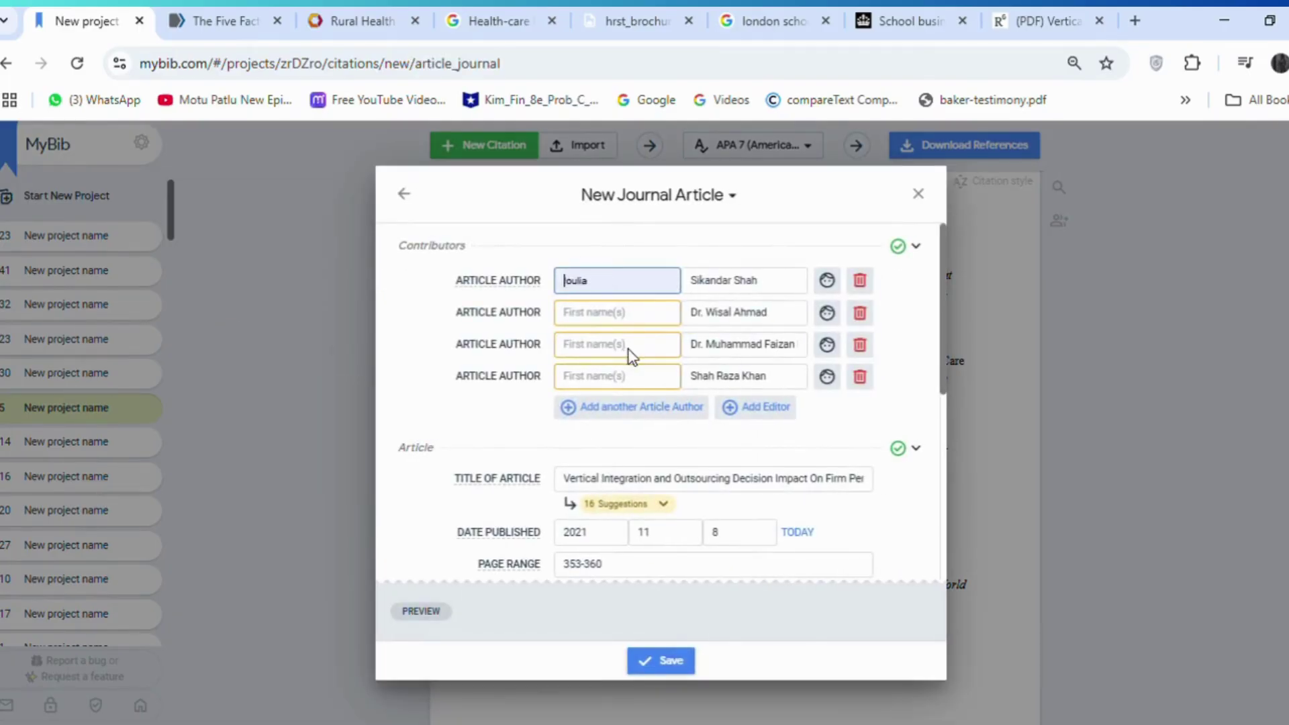
- Move the first and second authors' first names out of their last-name fields
{"action": "left_click_drag", "start_coordinate": [690, 280], "coordinate": [691, 313]}
{"action": "key", "text": "ctrl+x"}
{"action": "left_click", "coordinate": [638, 279]}
{"action": "key", "text": "ctrl+v"}
{"action": "key", "text": "ctrl+x"}
{"action": "left_click", "coordinate": [647, 316]}
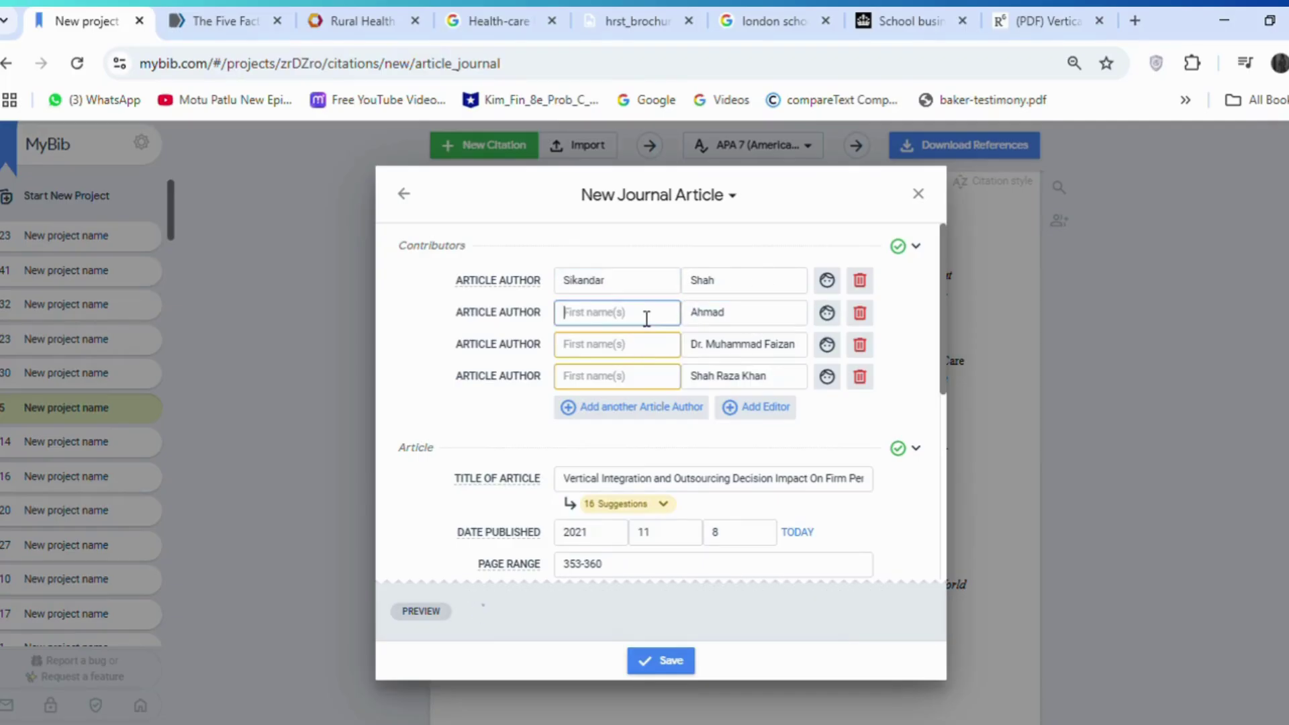
{"action": "key", "text": "ctrl+v"}
- Fix the third and fourth authors' first names, then save the 2021 article citation
{"action": "left_click_drag", "start_coordinate": [760, 345], "coordinate": [703, 383]}
{"action": "key", "text": "ctrl+x"}
{"action": "left_click", "coordinate": [630, 345]}
{"action": "key", "text": "ctrl+v"}
{"action": "key", "text": "ctrl+x"}
{"action": "left_click", "coordinate": [614, 377]}
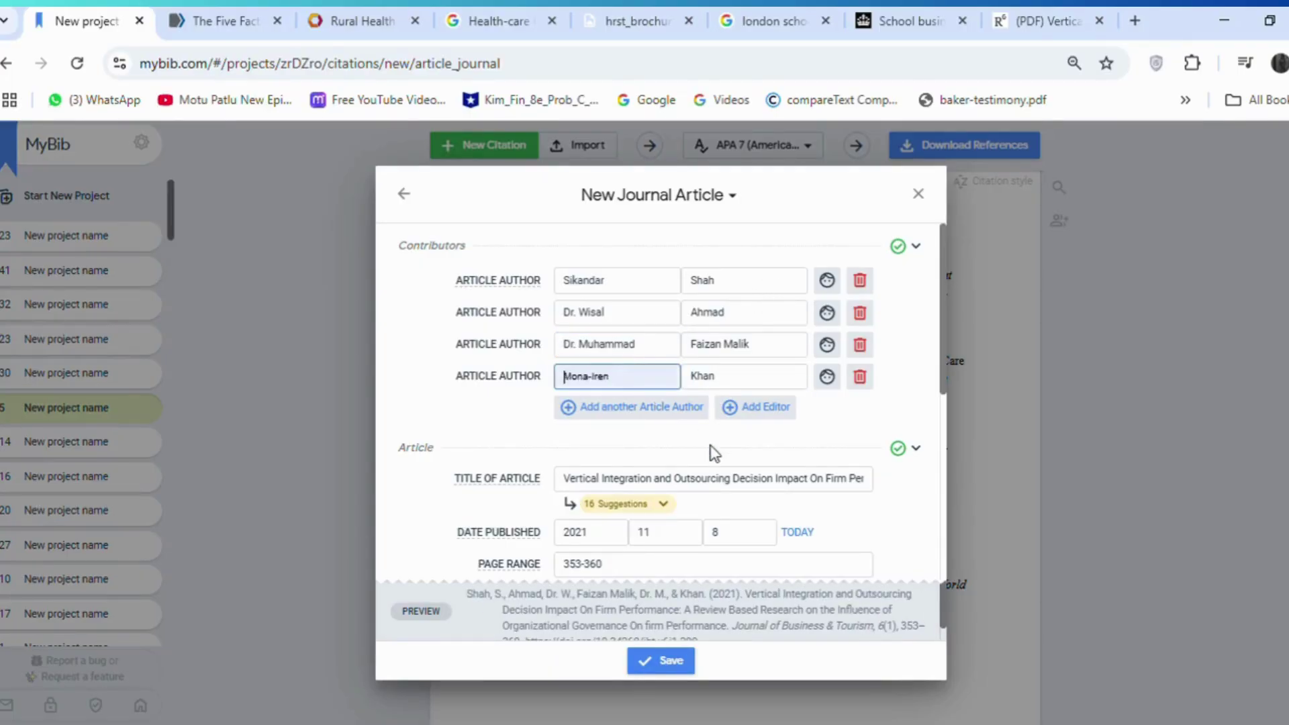
{"action": "key", "text": "ctrl+v"}
{"action": "left_click", "coordinate": [661, 661]}
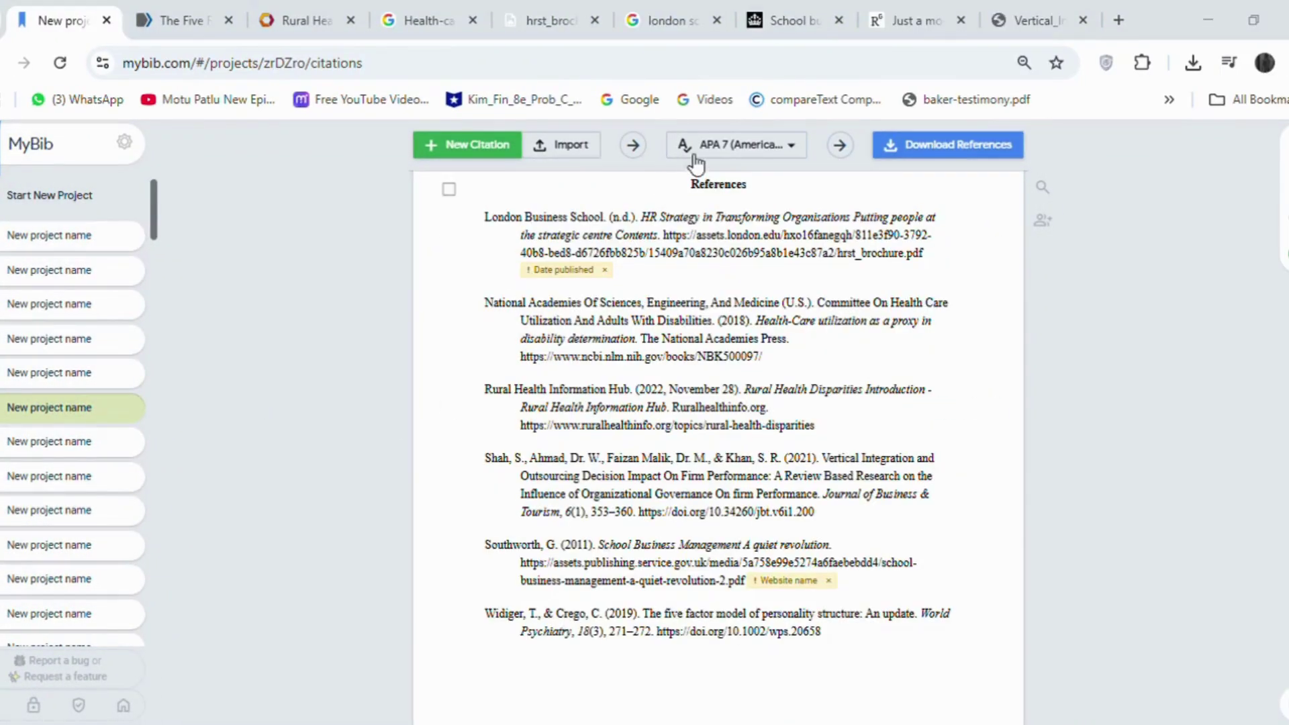
- Leave the citation style unchanged, copy the Shah et al. 2021 in-text citation, and return to Word
{"action": "left_click", "coordinate": [695, 157]}
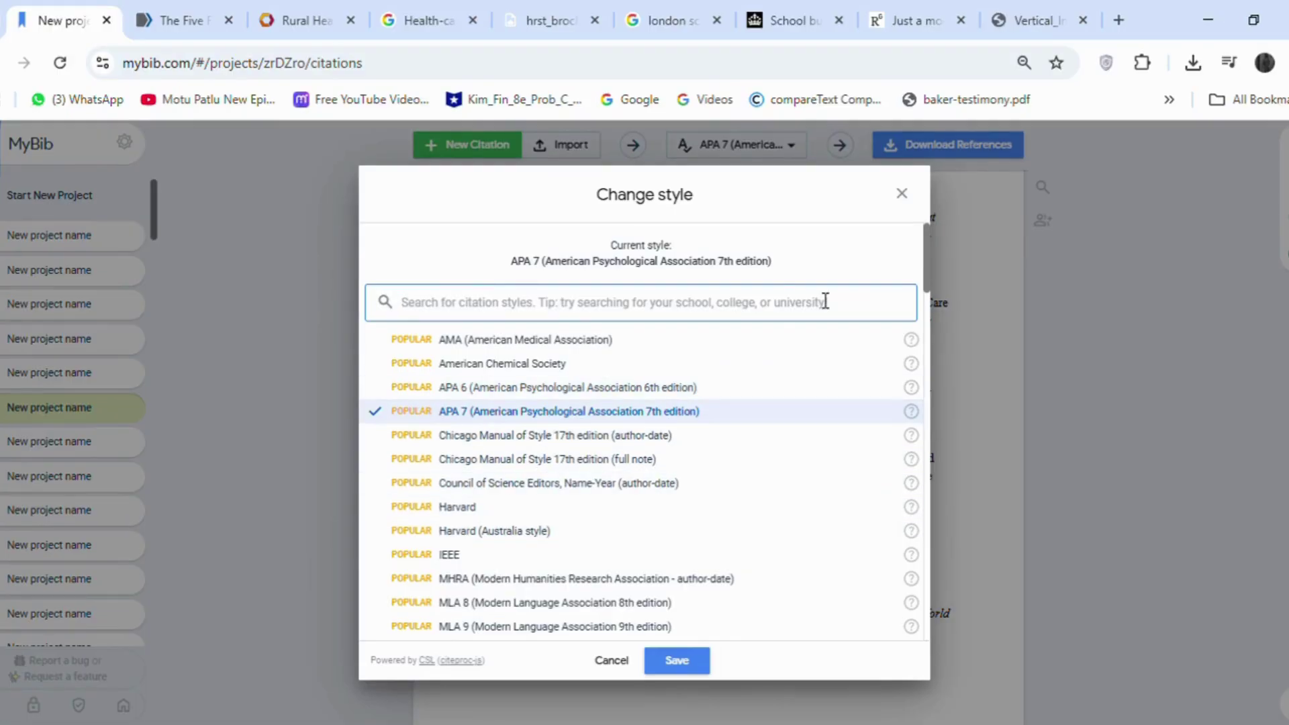
{"action": "left_click", "coordinate": [905, 196]}
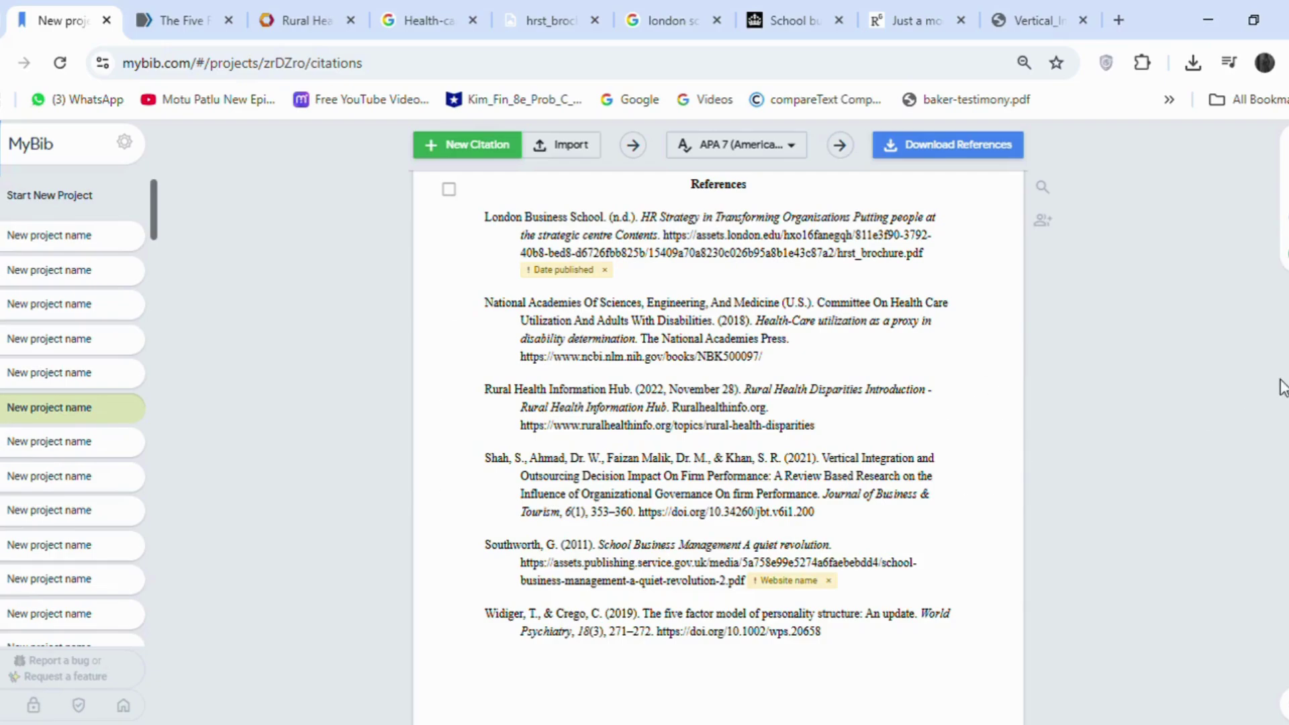
{"action": "scroll", "coordinate": [698, 416], "scroll_direction": "up", "scroll_amount": 1}
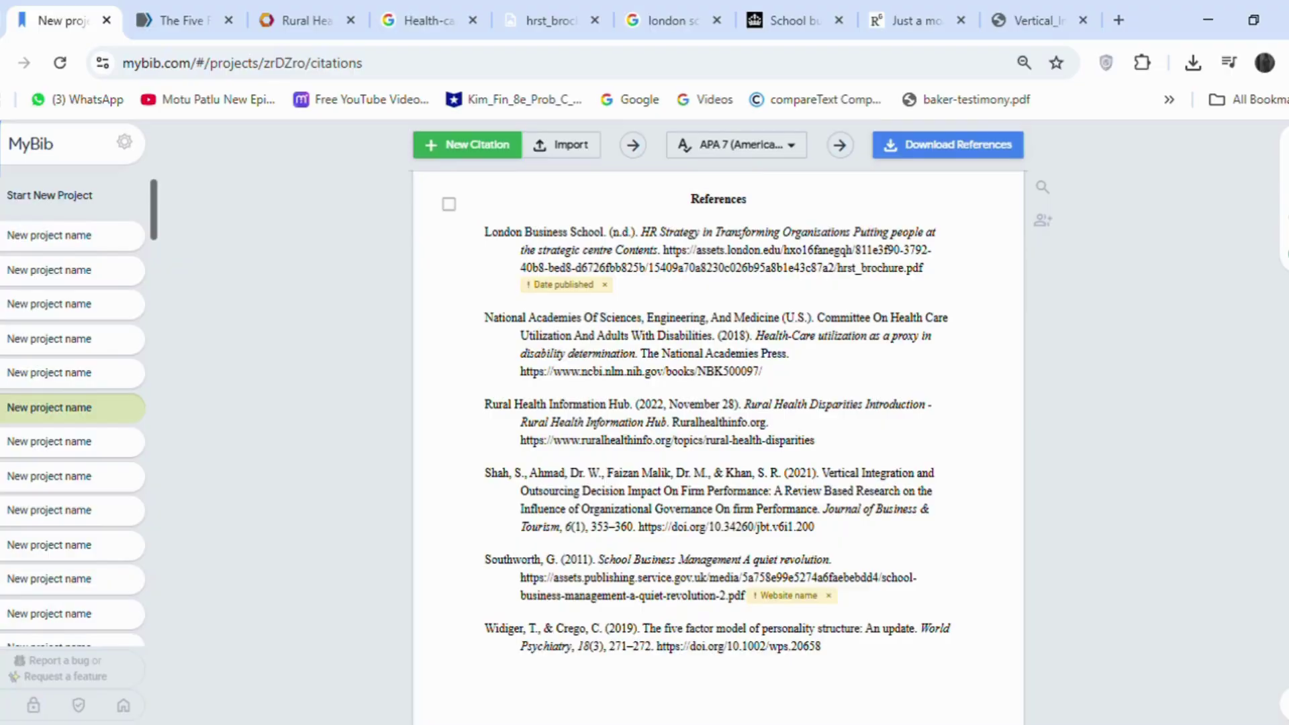
{"action": "right_click", "coordinate": [780, 501]}
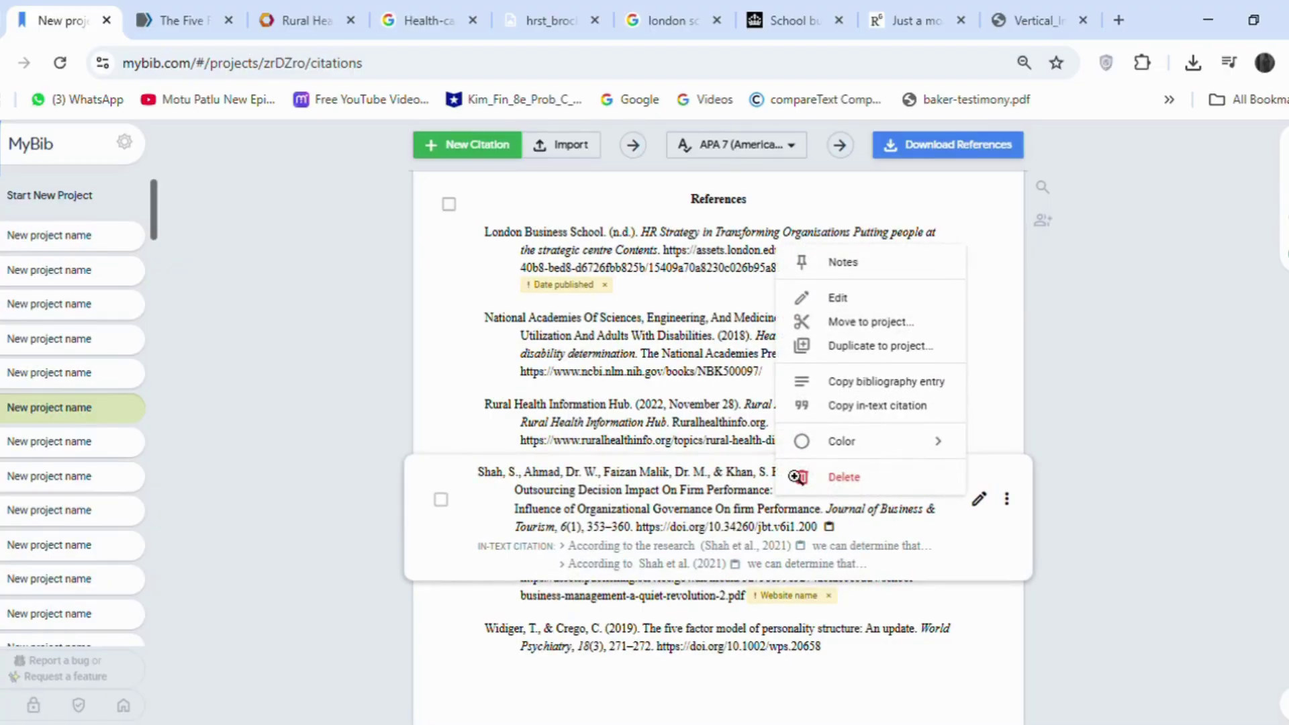
{"action": "left_click", "coordinate": [887, 410]}
{"action": "key", "text": "alt+Tab"}
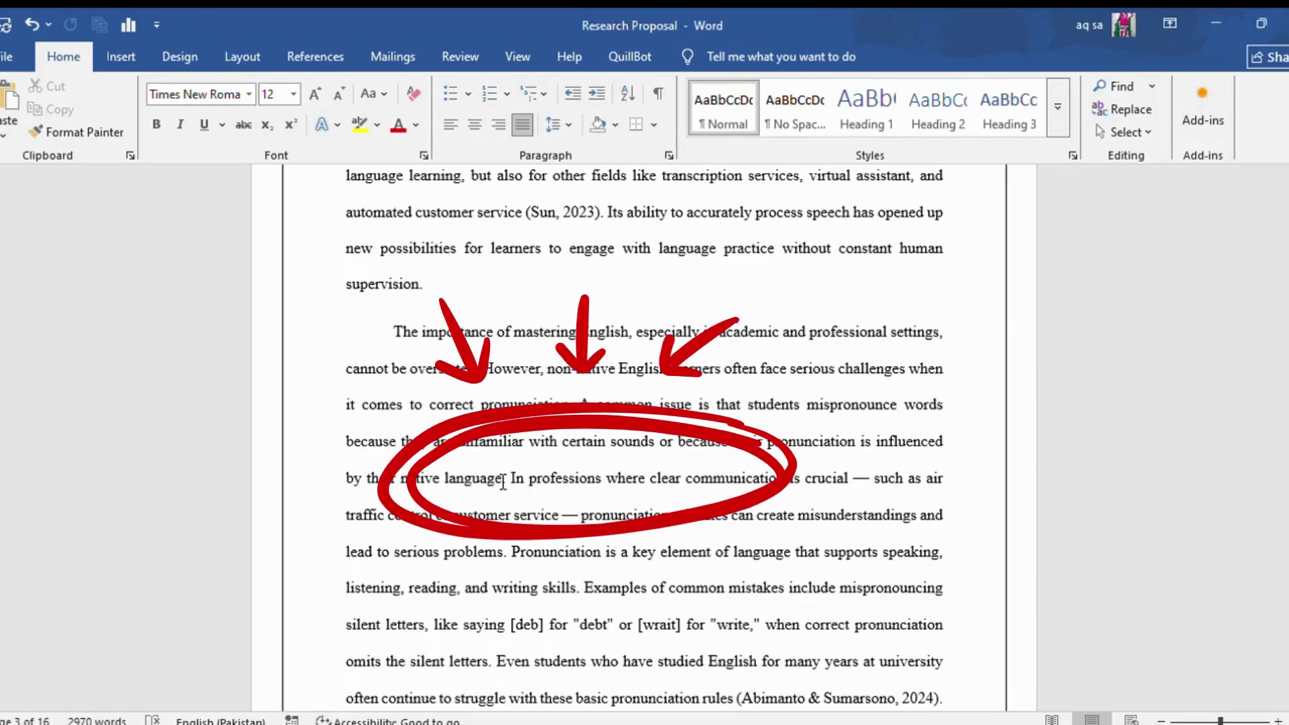
- Paste (Shah et al., 2021) after 'native language' in the pronunciation paragraph
{"action": "key", "text": "ctrl+v"}
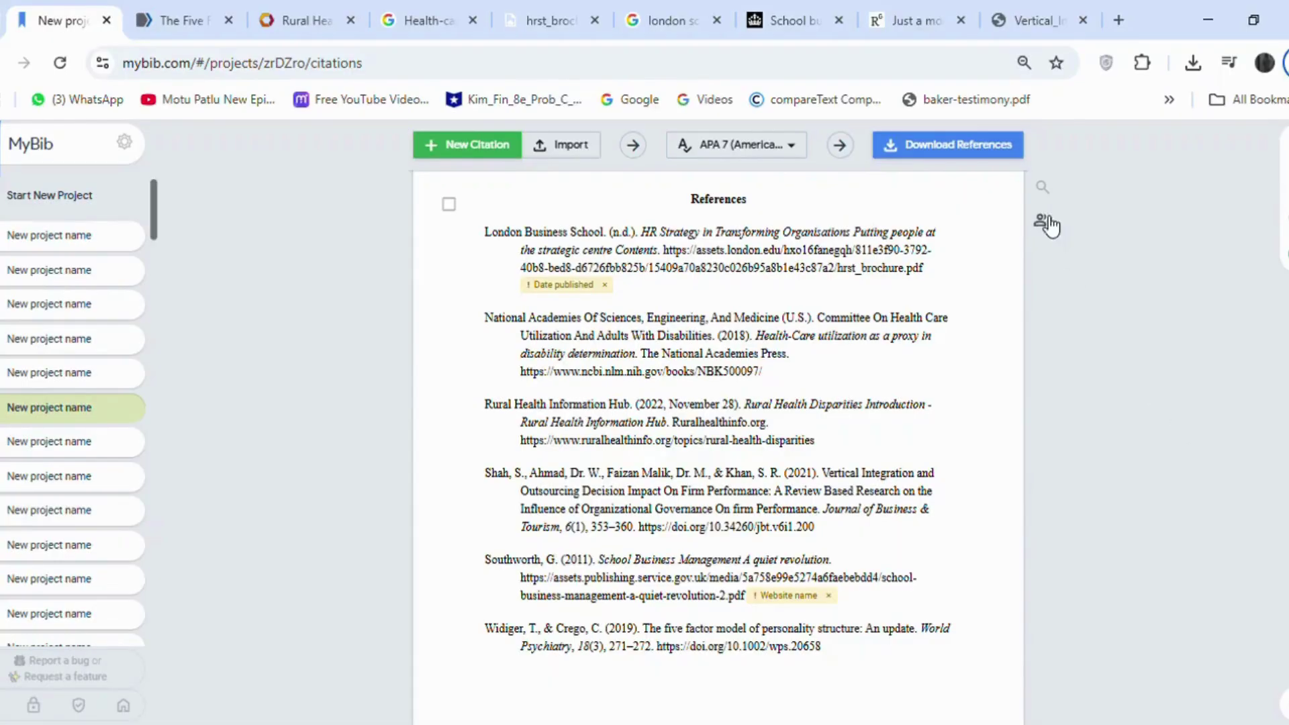
- Copy the whole six-entry APA 7 bibliography using the Copy & paste export option
{"action": "left_click", "coordinate": [977, 160]}
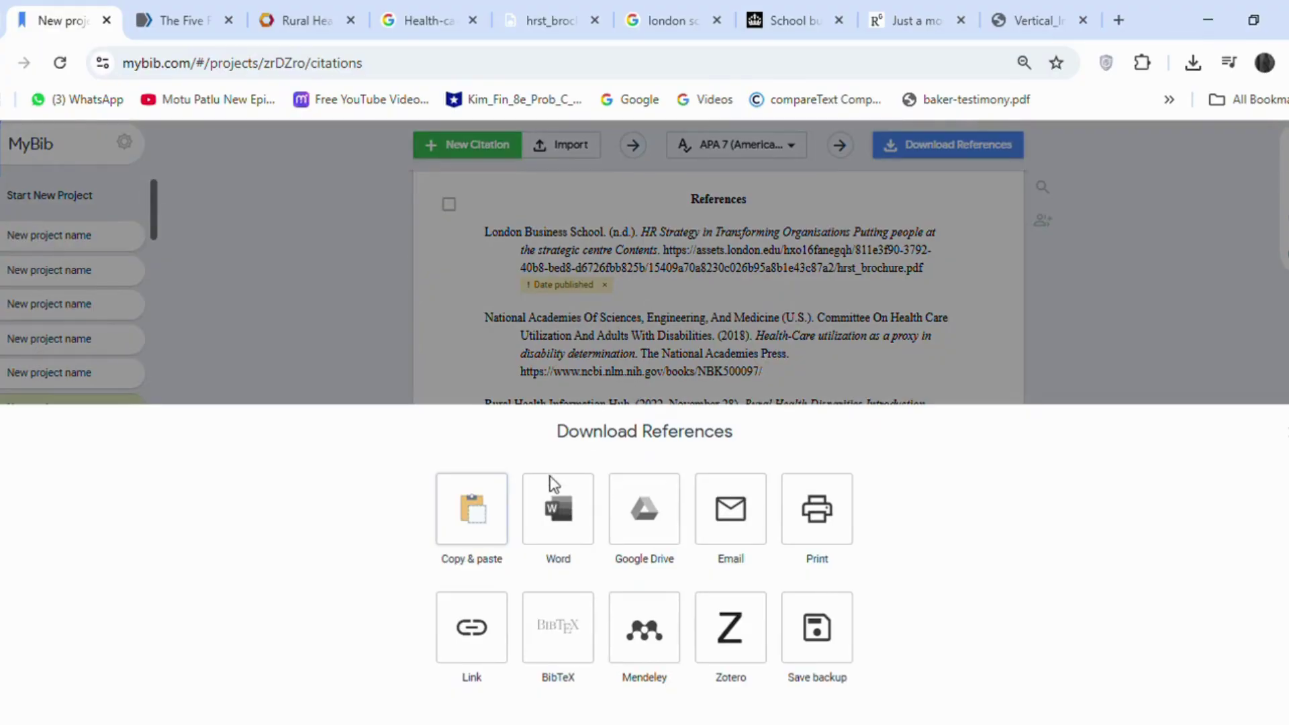
{"action": "left_click", "coordinate": [472, 511]}
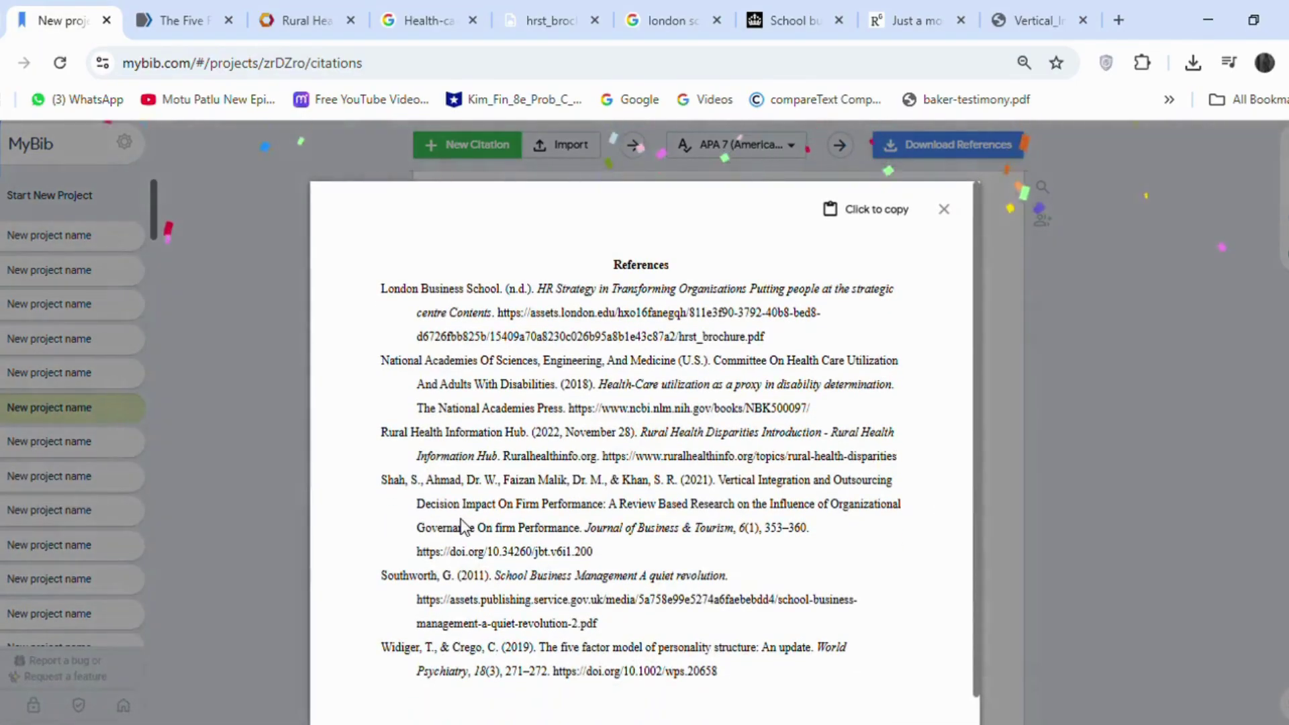
{"action": "left_click", "coordinate": [893, 214]}
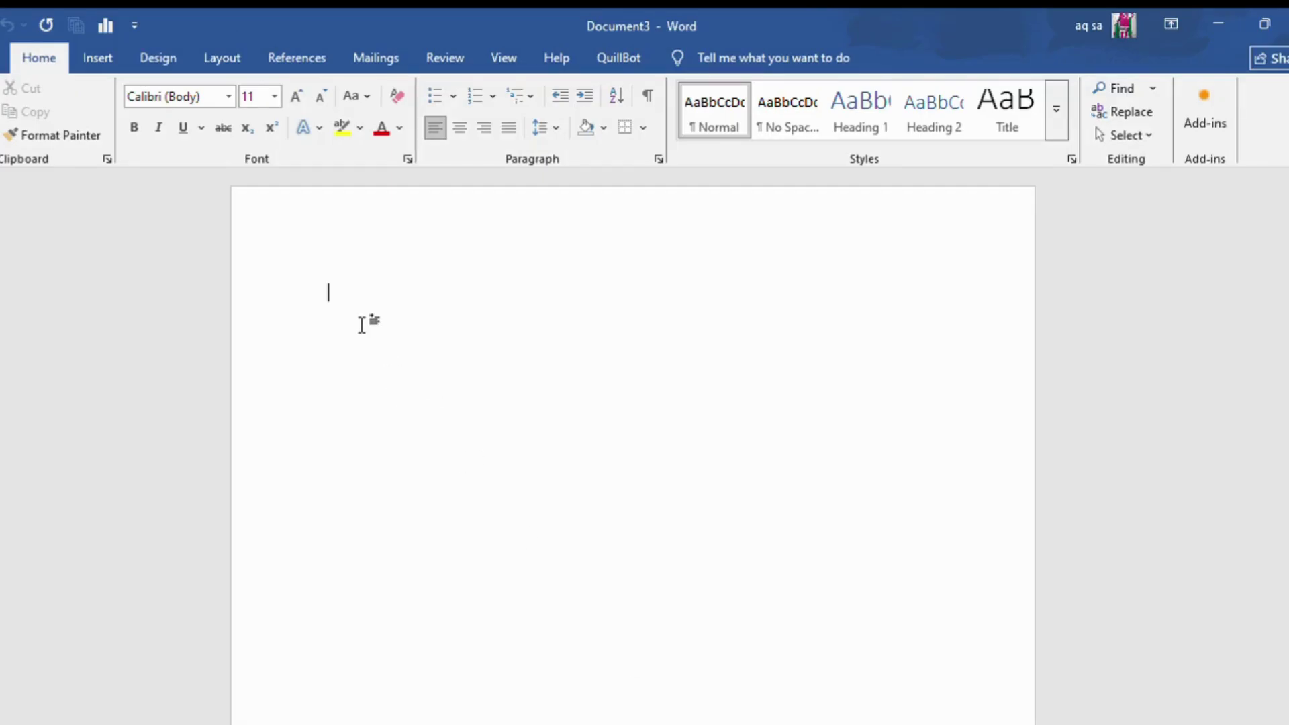
- Paste the six-entry References list into Document3 and correct 'Impact On' to 'Impact on'
{"action": "key", "text": "ctrl+v"}
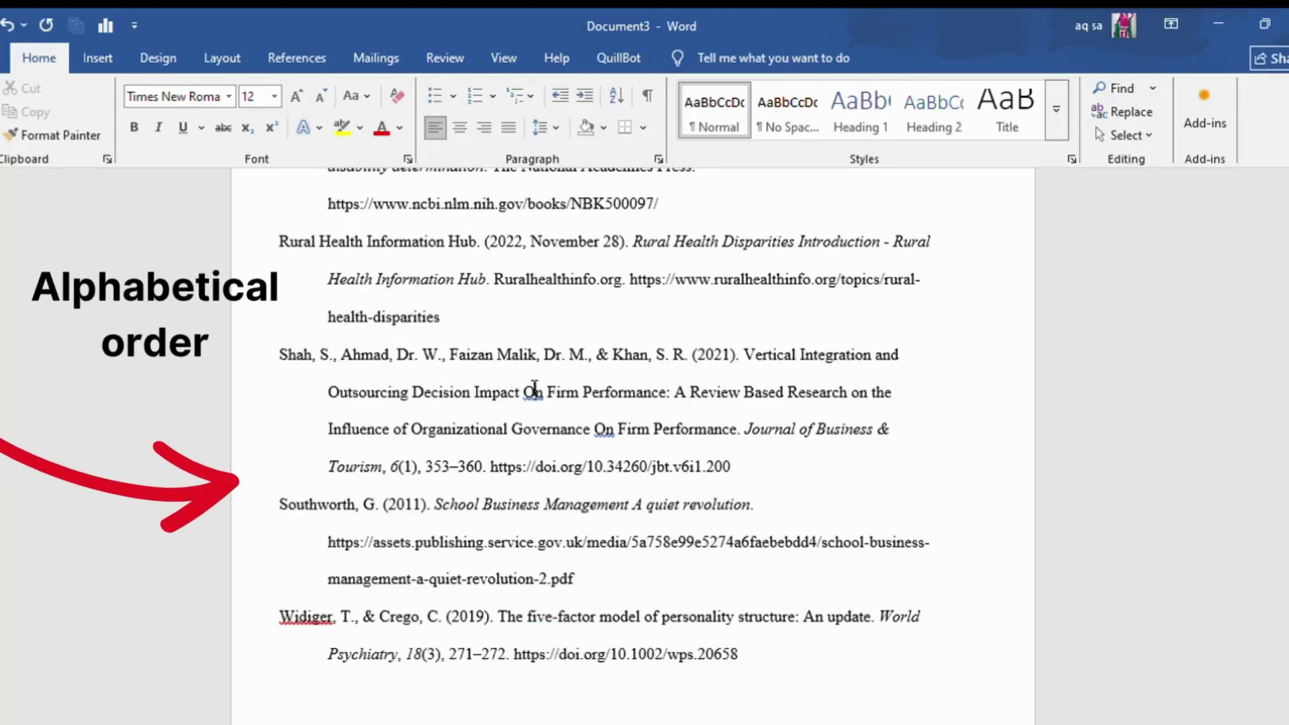
{"action": "key", "text": "BackSpace"}
{"action": "type", "text": "o"}
{"action": "left_click", "coordinate": [607, 428]}
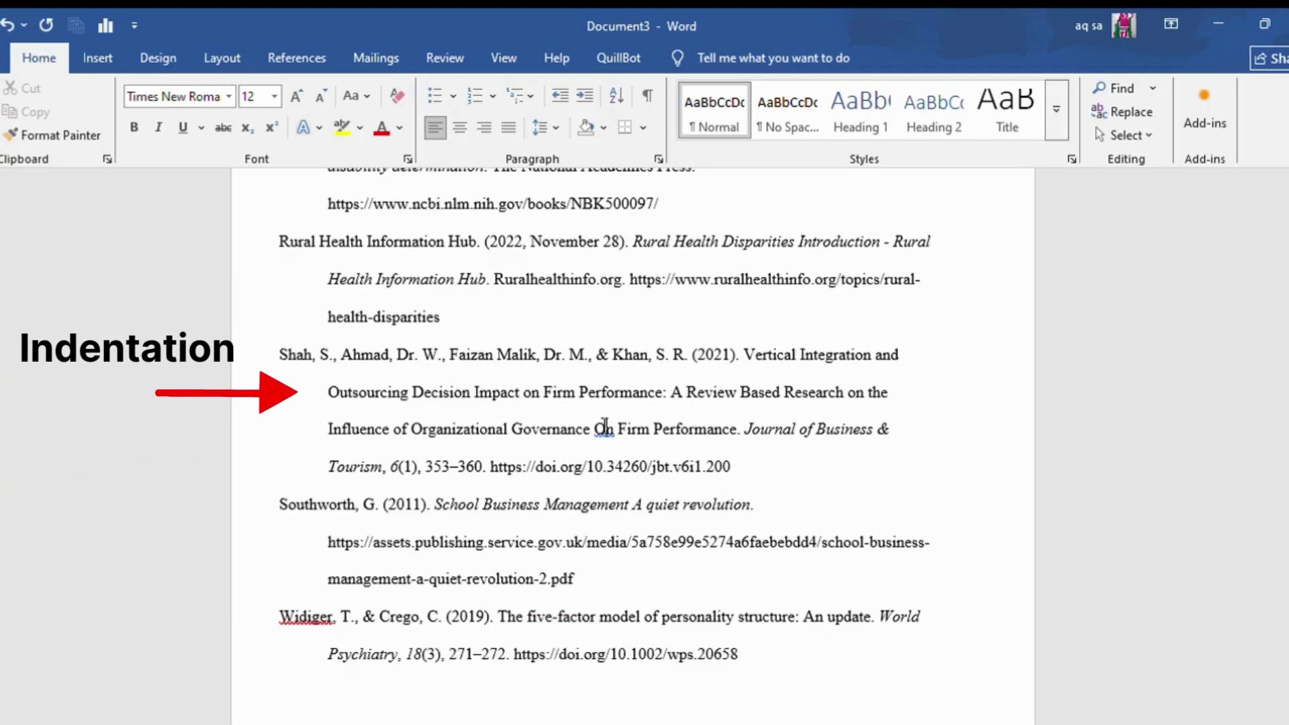
{"action": "left_click", "coordinate": [313, 617]}
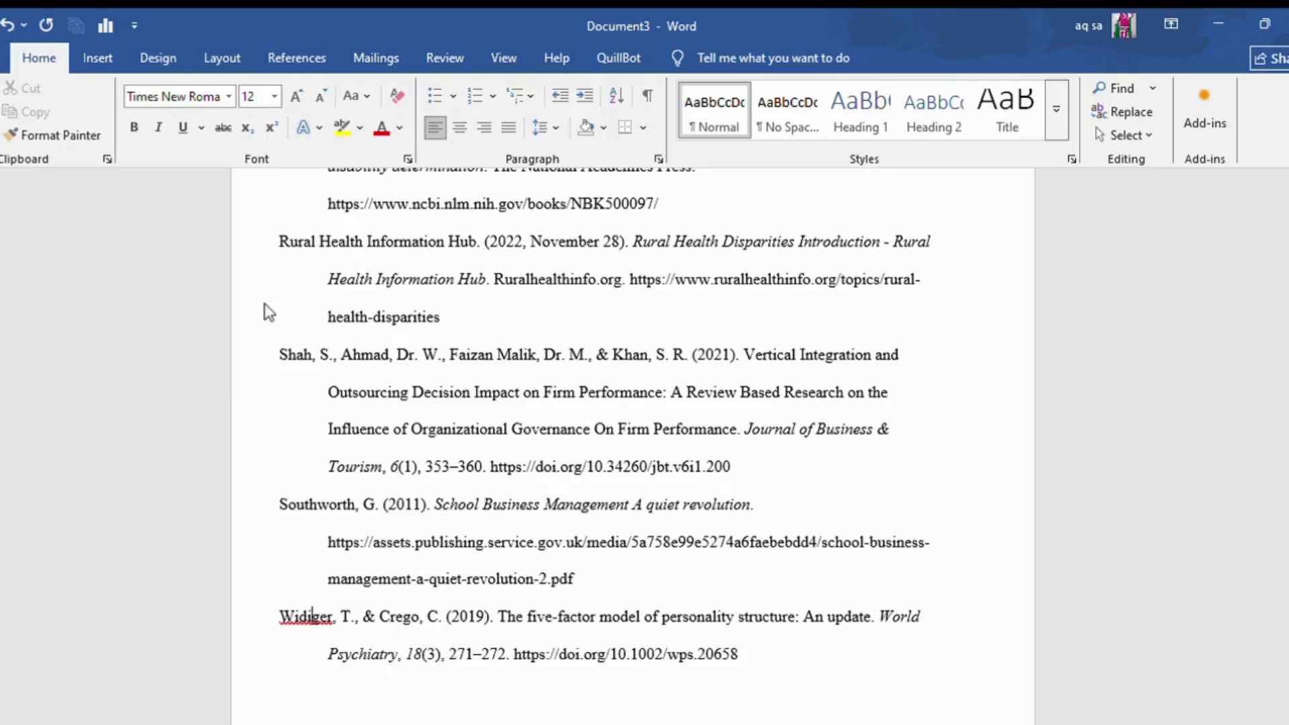
{"action": "scroll", "coordinate": [283, 360], "scroll_direction": "up", "scroll_amount": 3}
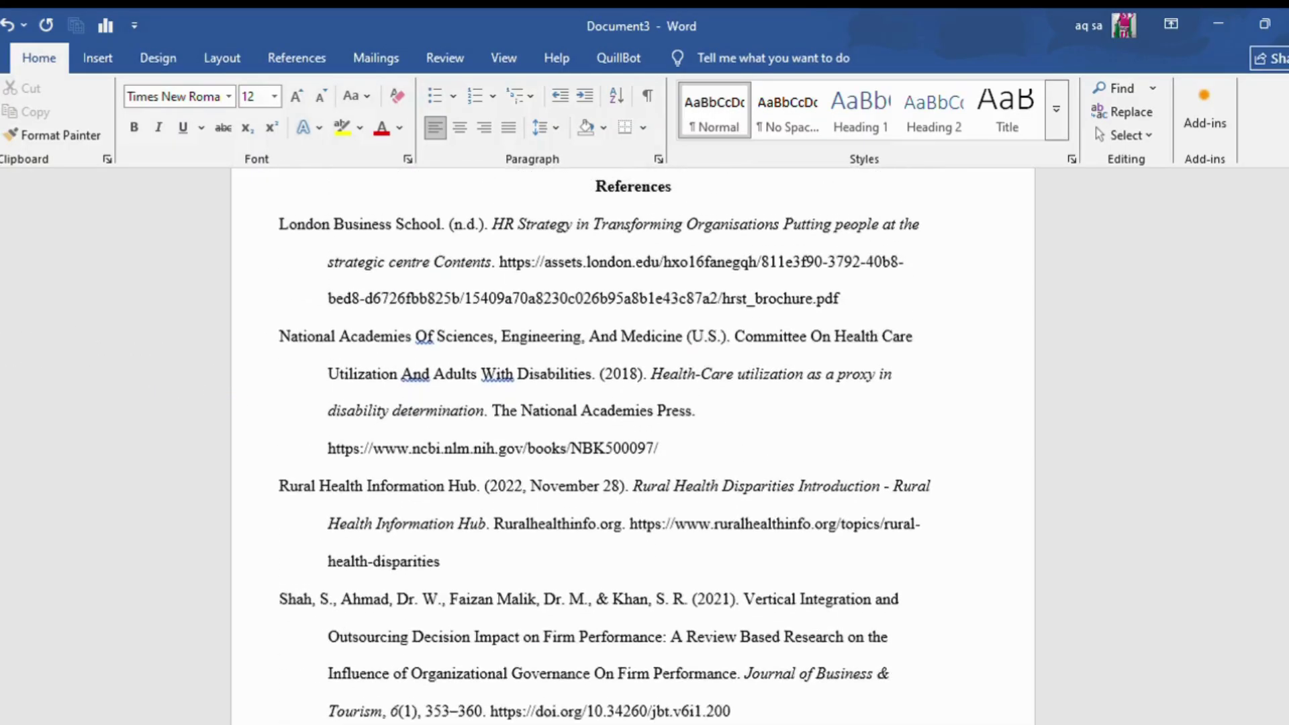